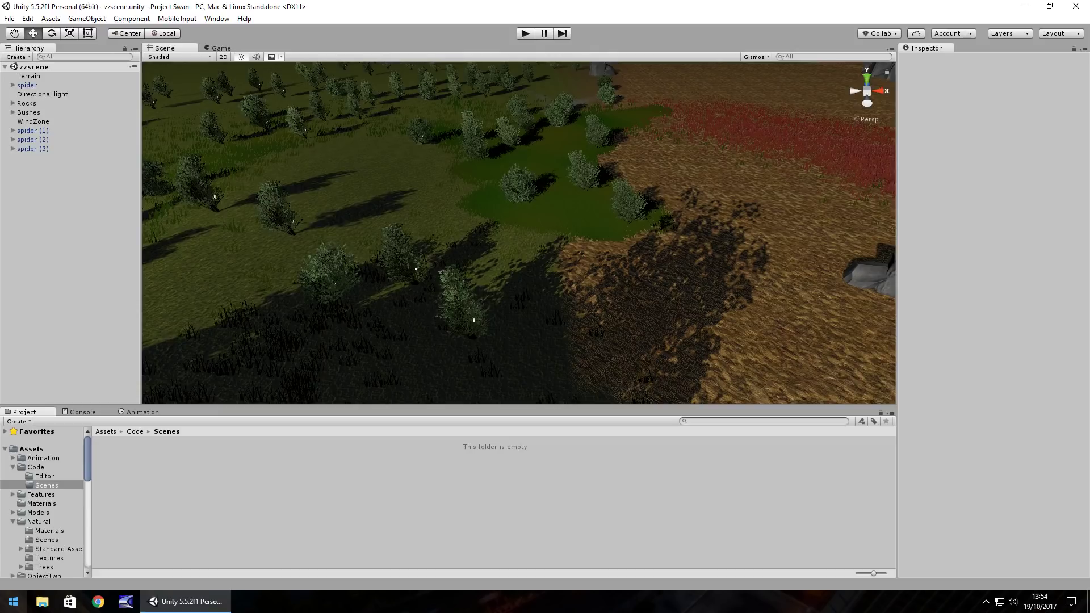
Add a new camera, lower it to about Y 122.23, and set its Rotation Y to 90
click(87, 18)
click(113, 132)
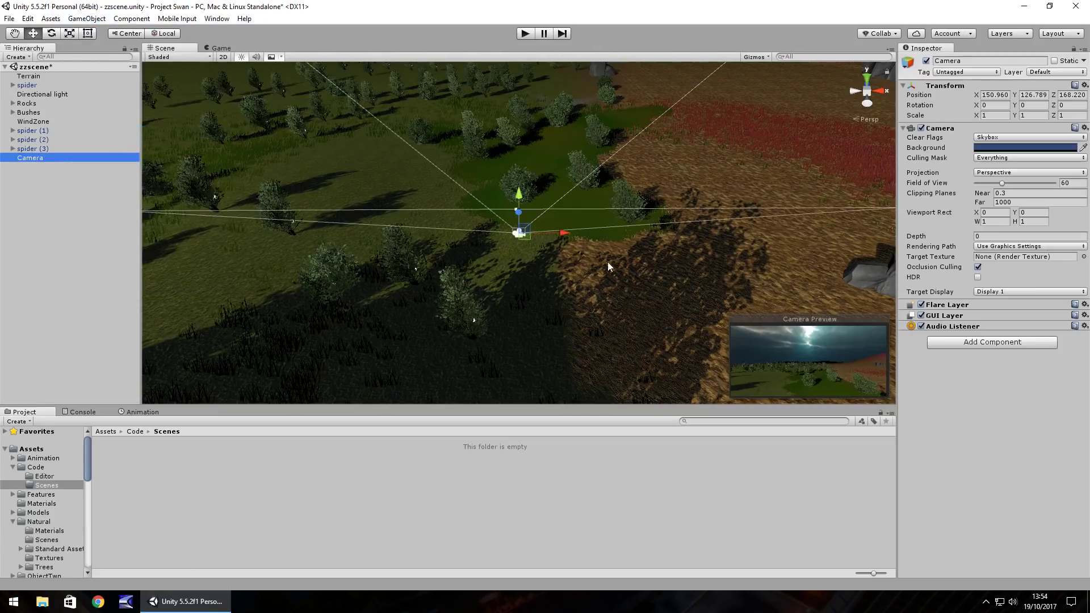
drag(516, 197, 529, 254)
click(1033, 105)
text(90)
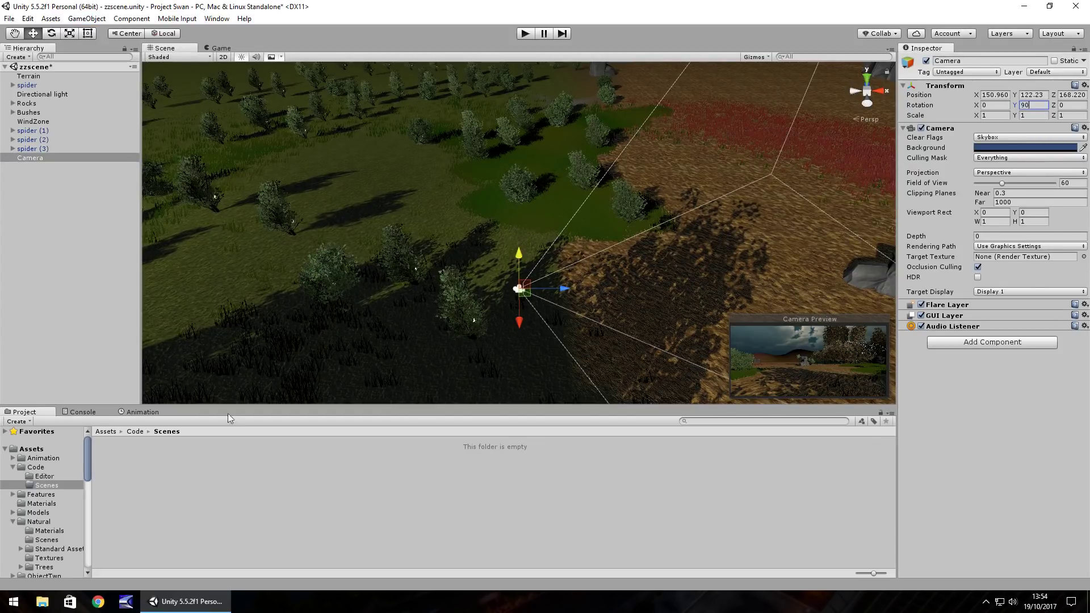
Create and save an empty animation clip named Anim1 for the Camera
click(152, 412)
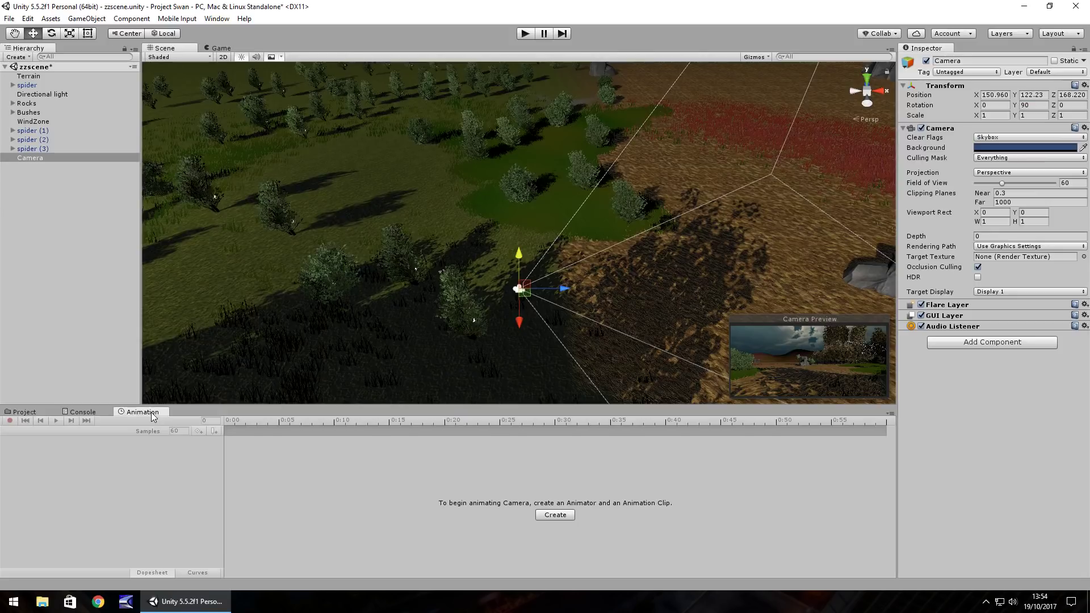
click(555, 515)
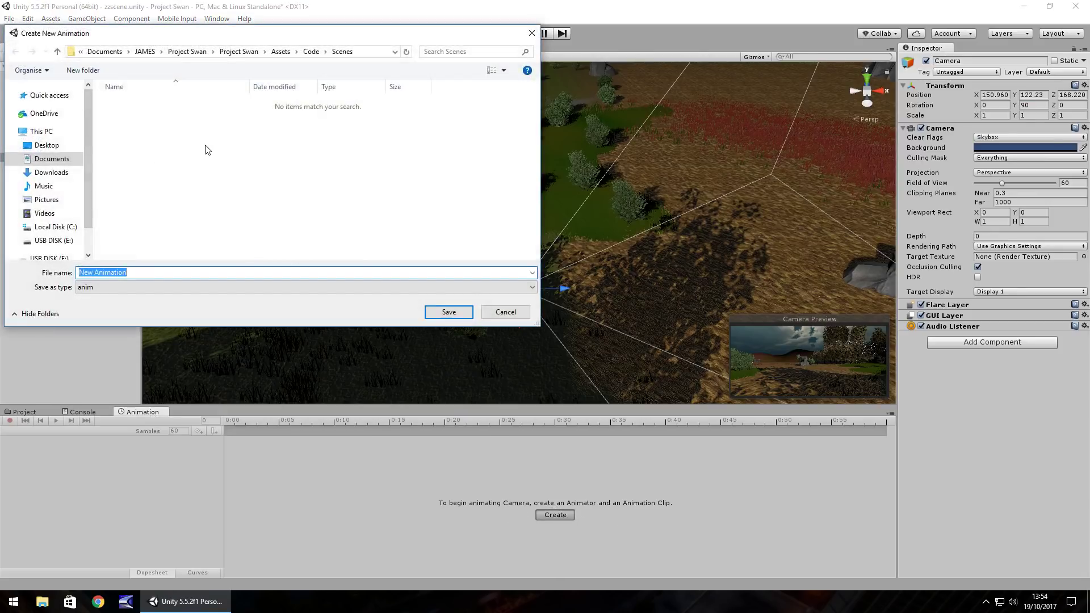
text(Anim1)
click(448, 312)
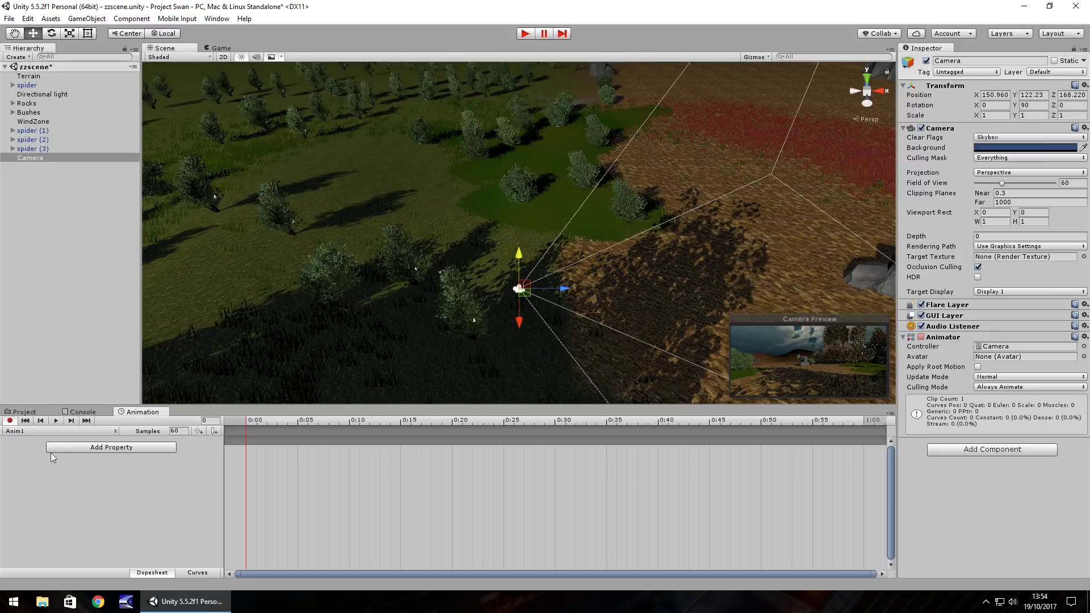
Key the Camera's Rotation Y at 90 on frame 0 and switch rotation interpolation to Quaternion
click(209, 421)
click(1040, 105)
text(90)
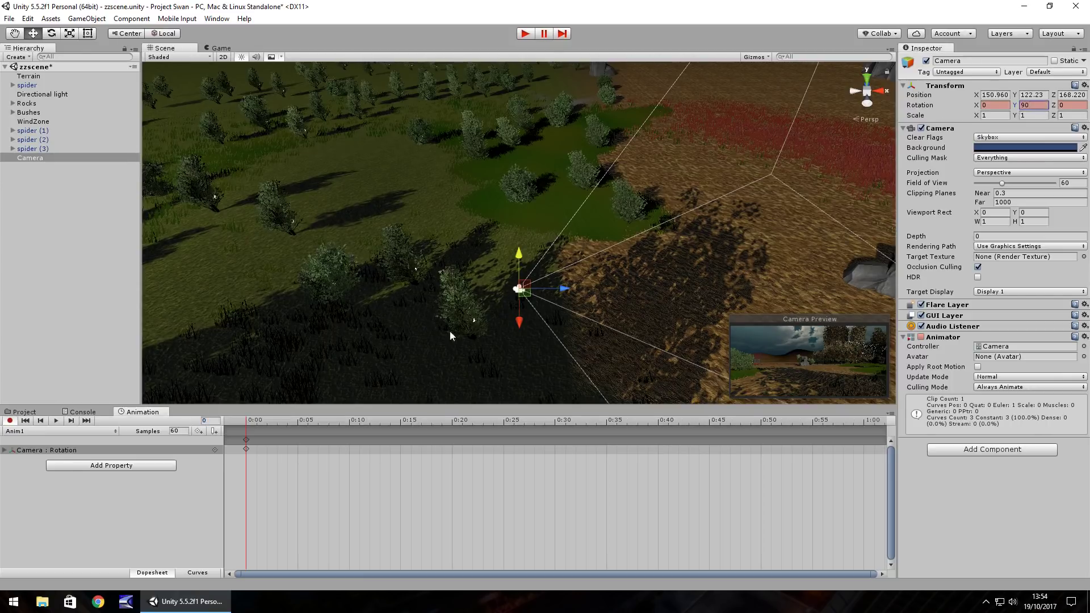
click(215, 451)
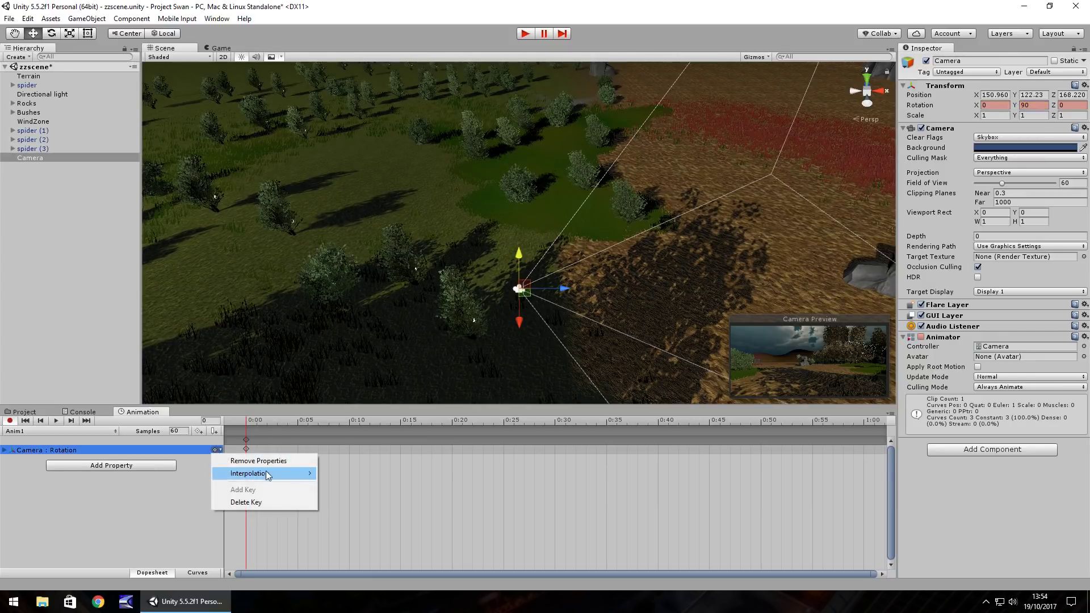
mouse_move(268, 480)
click(359, 499)
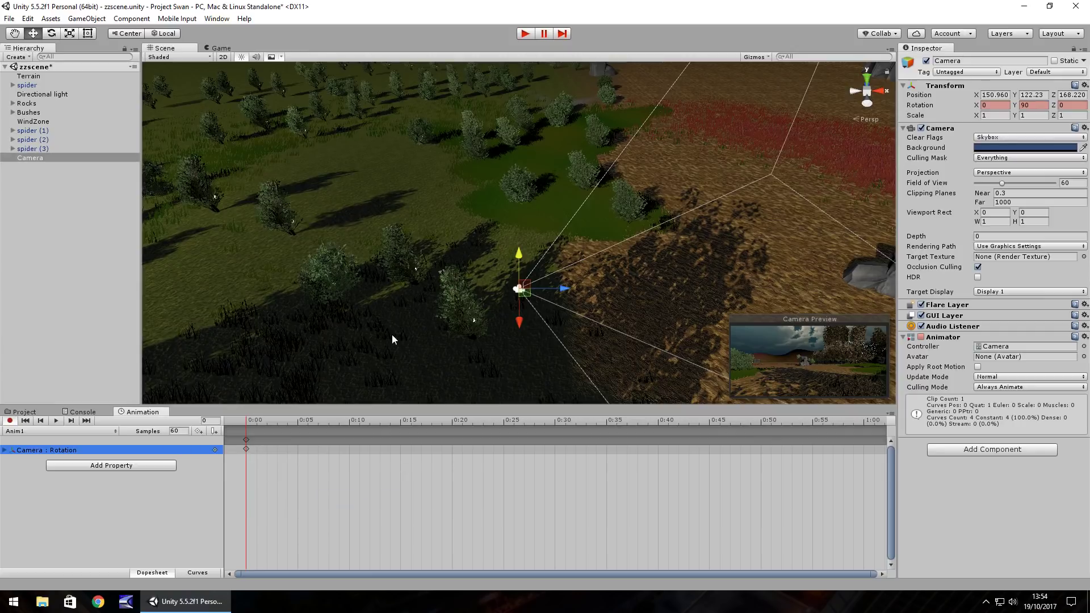
At frame 300, drag Rotation Y to a new angle, then stop recording
click(216, 420)
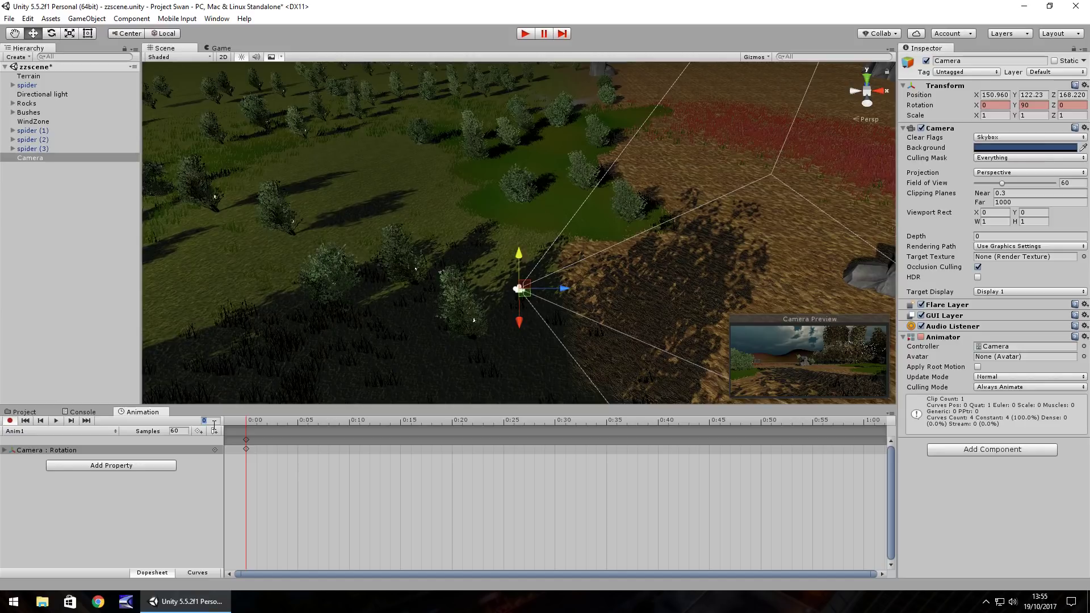
text(300)
drag(1014, 105, 621, 79)
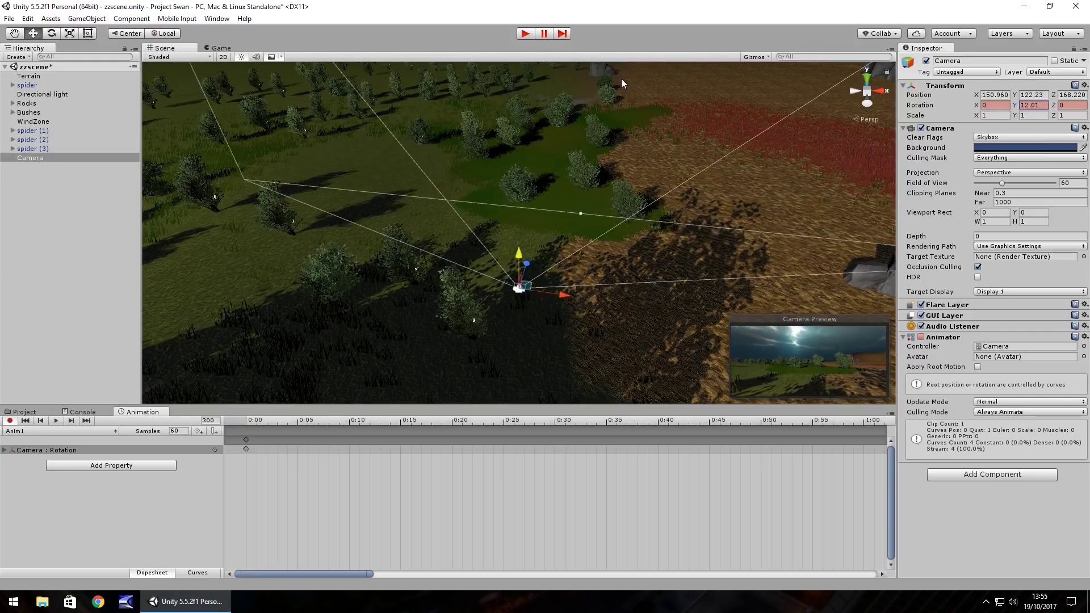
click(9, 421)
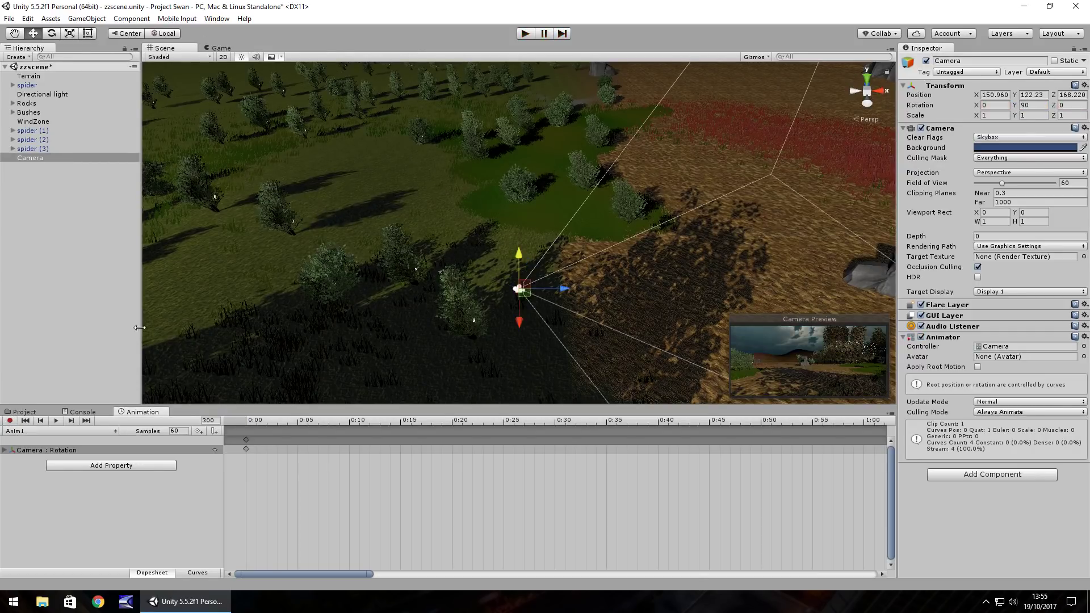
Add Camera (1), move it forward to Z 186.02, and tilt it to about -30.8 on X
click(86, 18)
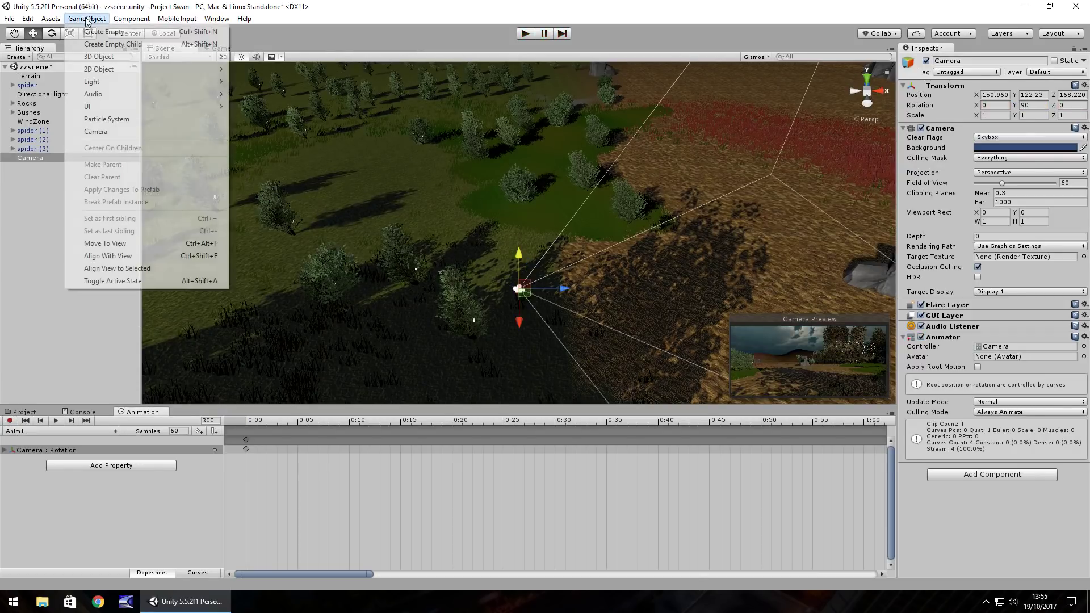
click(105, 137)
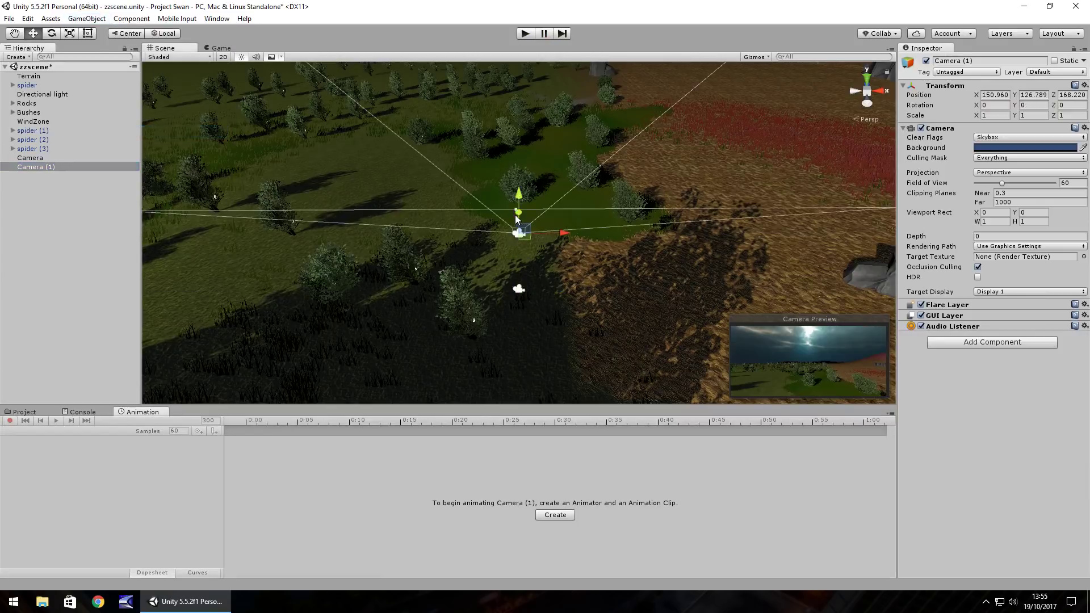
drag(517, 218, 500, 62)
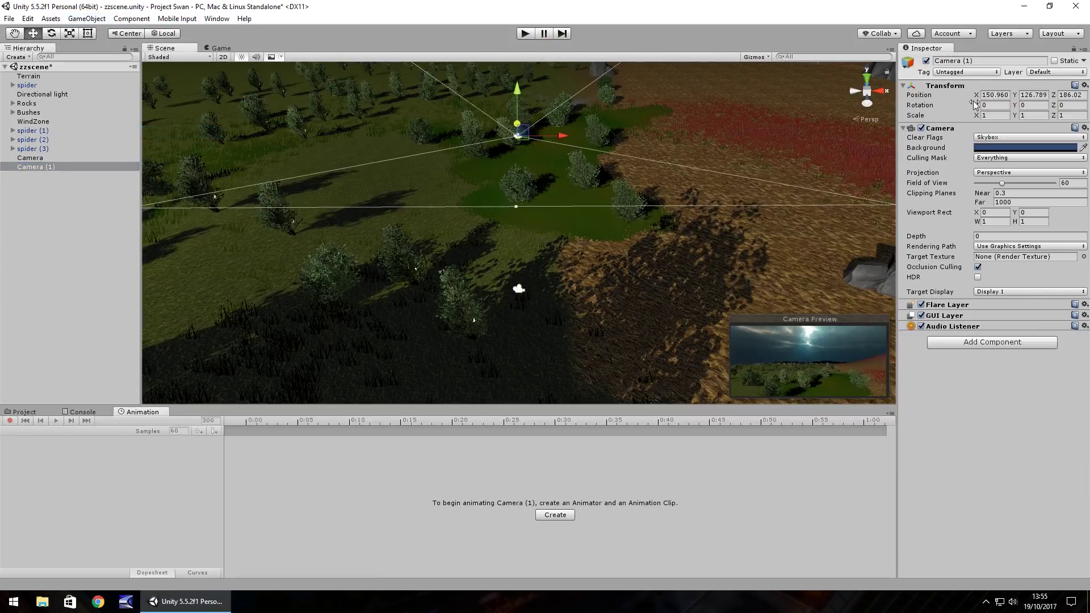
drag(976, 105, 910, 117)
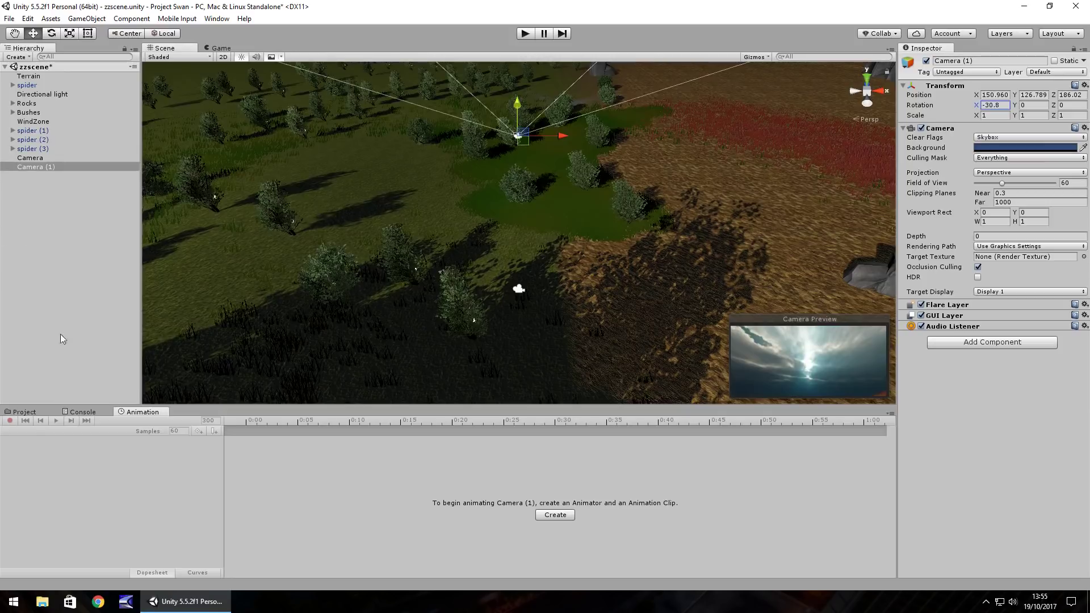
Create an Anim2 clip for Camera (1) and key its Rotation X at -31 on frame 0
click(555, 515)
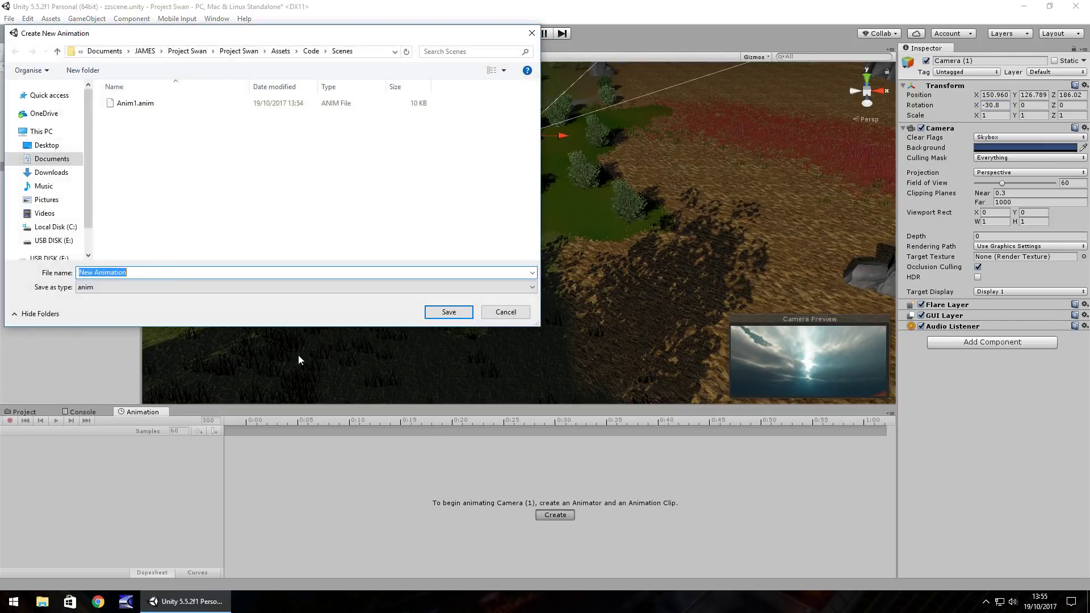
text(Anim2)
key(Return)
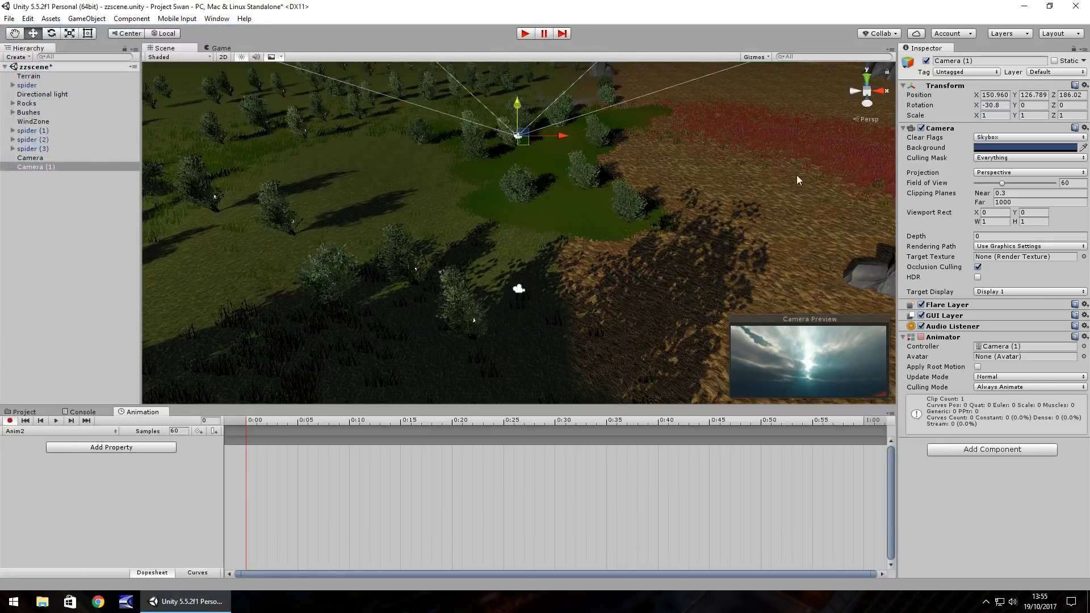
click(994, 105)
text(-31)
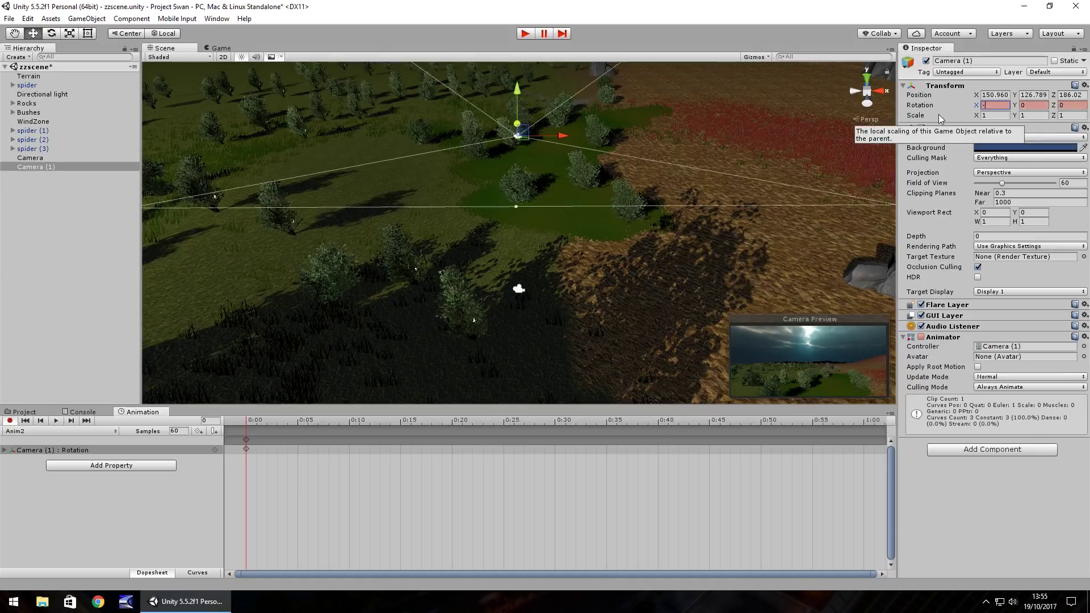
At frame 300, drag Camera (1)'s Rotation X to a new angle, then stop recording
click(211, 420)
text(300)
key(Return)
drag(984, 112, 80, 374)
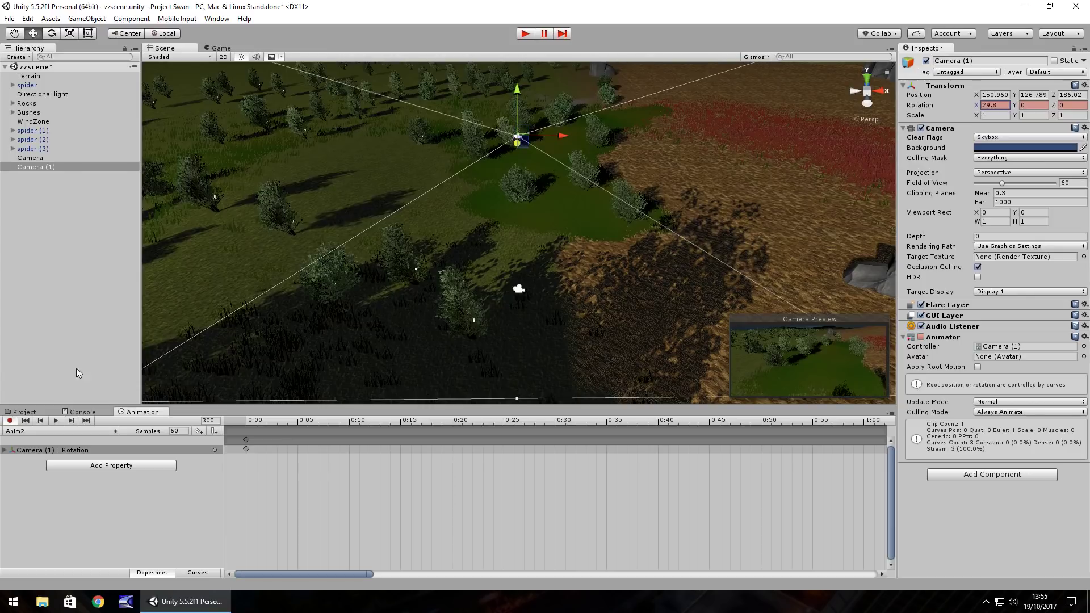
click(10, 421)
Add Camera (2), move it left to X 126.94, and turn it to about -158.5 on Y
click(22, 412)
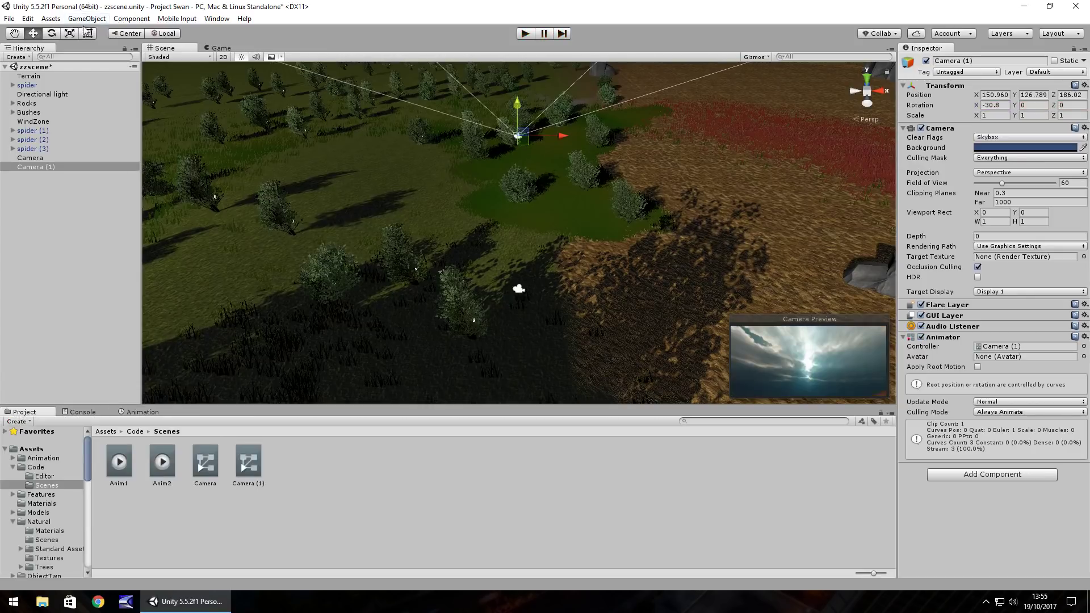
click(86, 19)
click(101, 130)
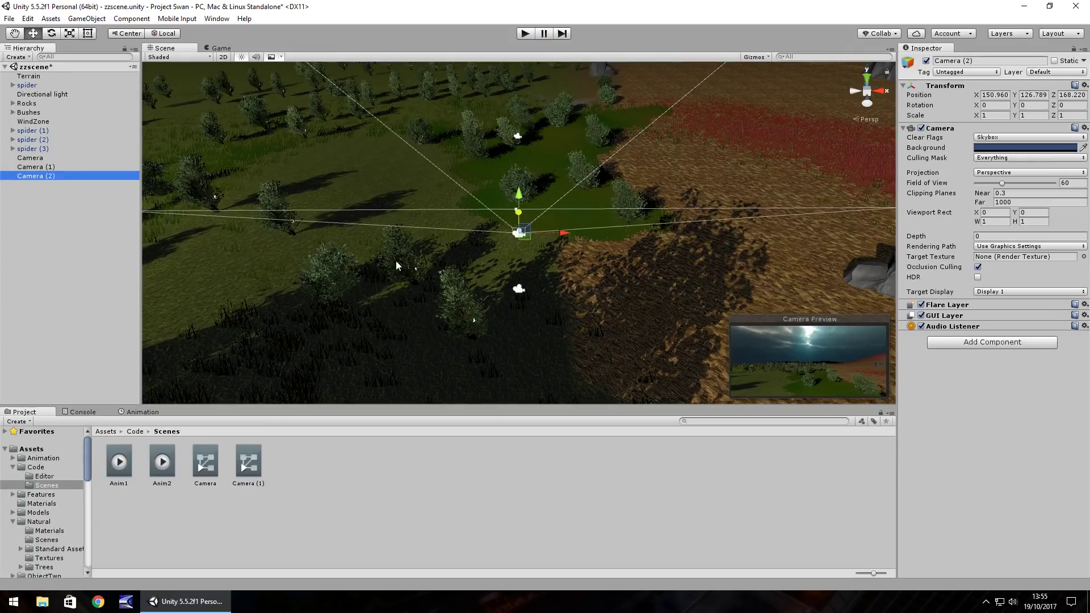
drag(572, 235, 321, 234)
drag(1014, 105, 467, 177)
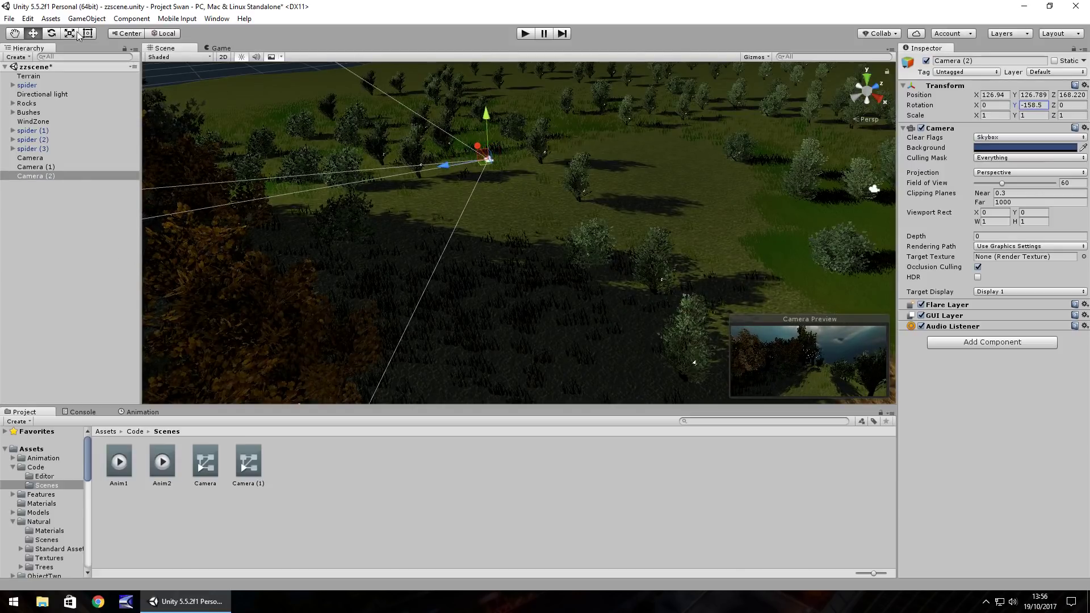
Create a new animation clip for Camera (2), saved as Anim3.anim
click(149, 414)
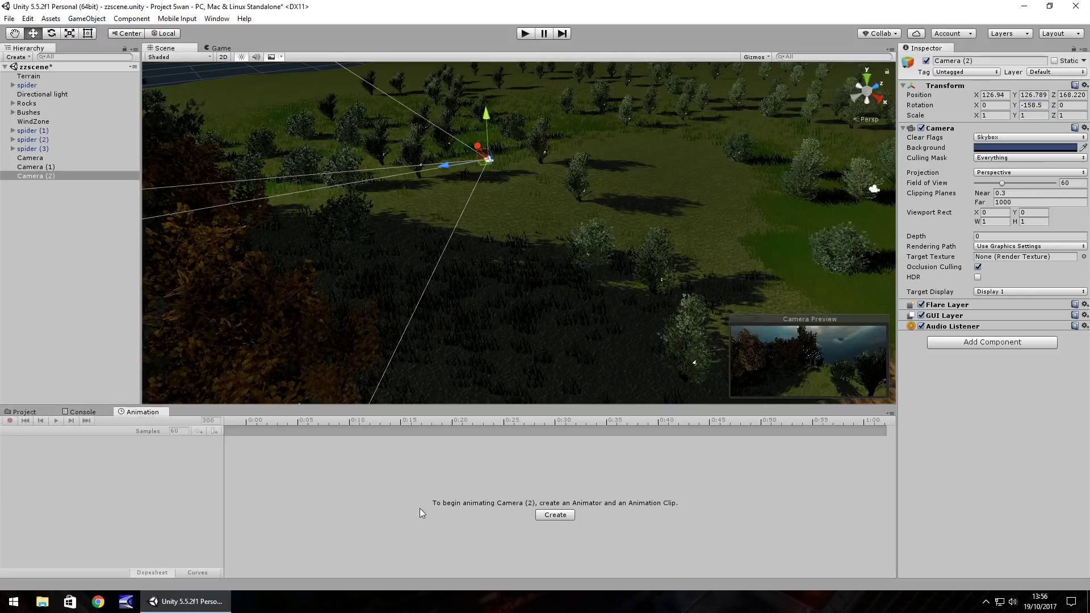
click(553, 514)
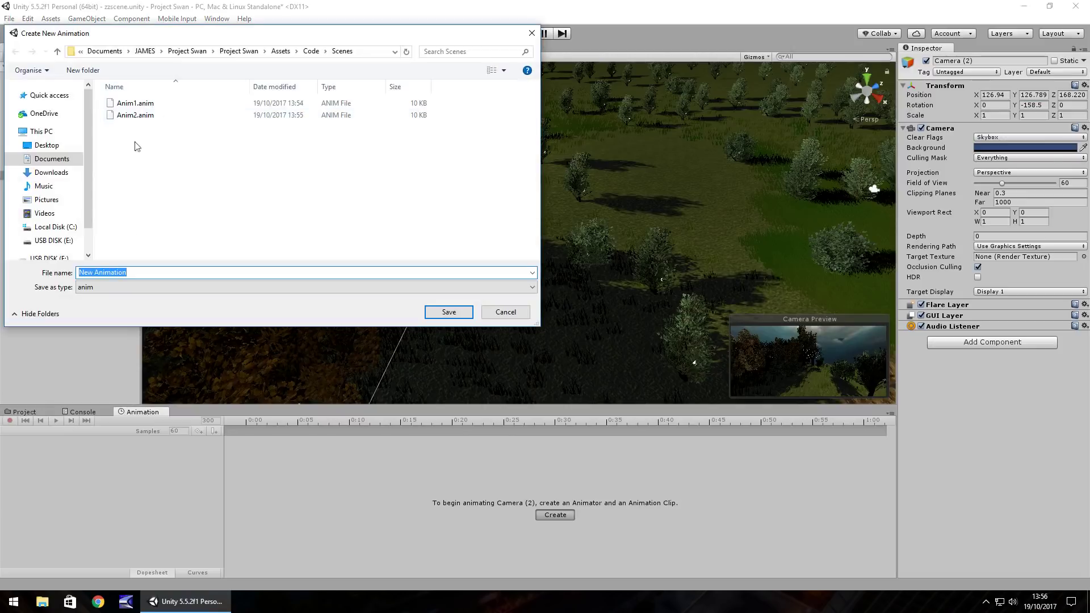
click(129, 116)
click(100, 273)
click(100, 273)
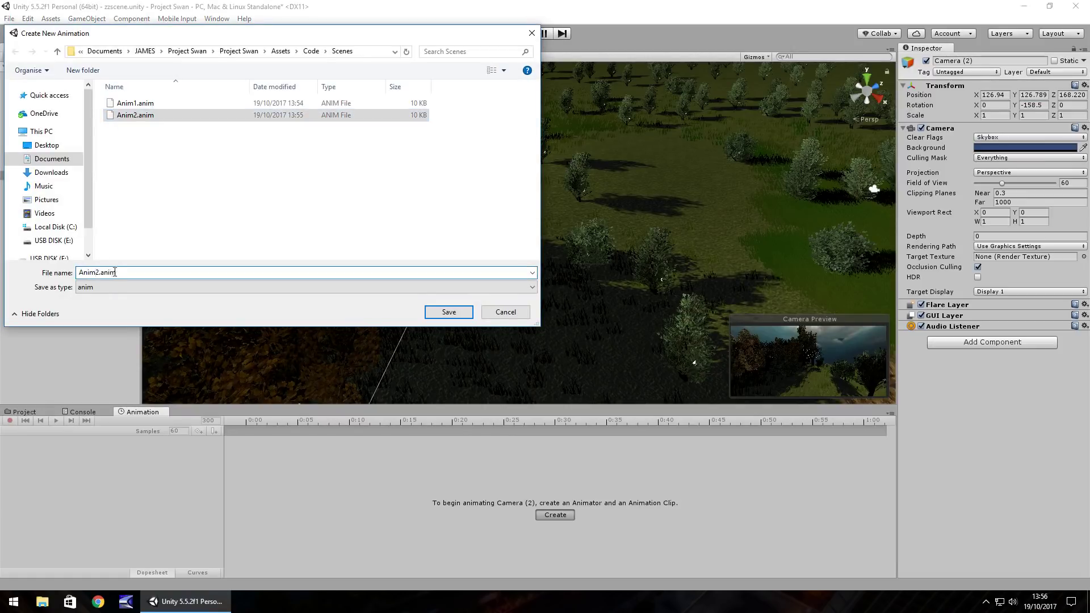
key(BackSpace)
key(BackSpace)
key(BackSpace)
key(BackSpace)
key(BackSpace)
key(BackSpace)
text(3.anim)
key(Return)
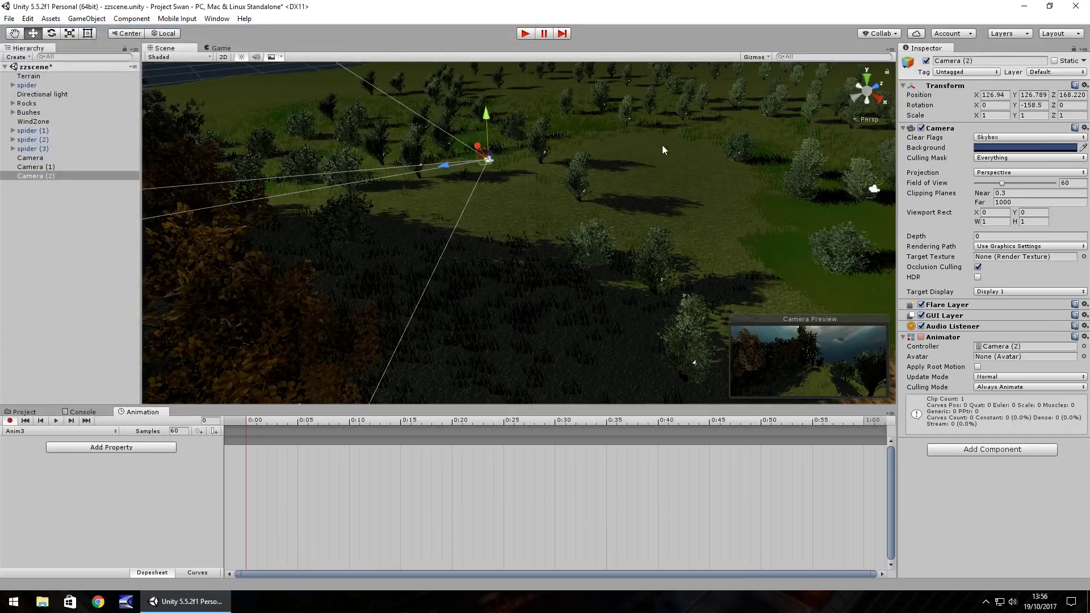
Key Rotation Y at -159 on frame 0, drag it higher at frame 300, then stop recording
click(1031, 106)
text(-159)
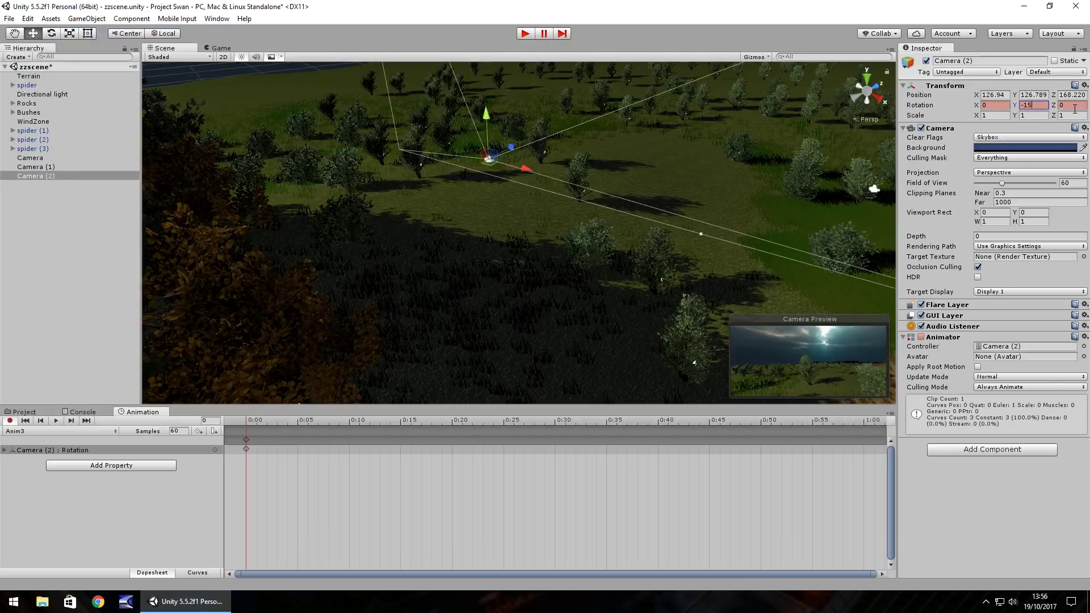
click(210, 421)
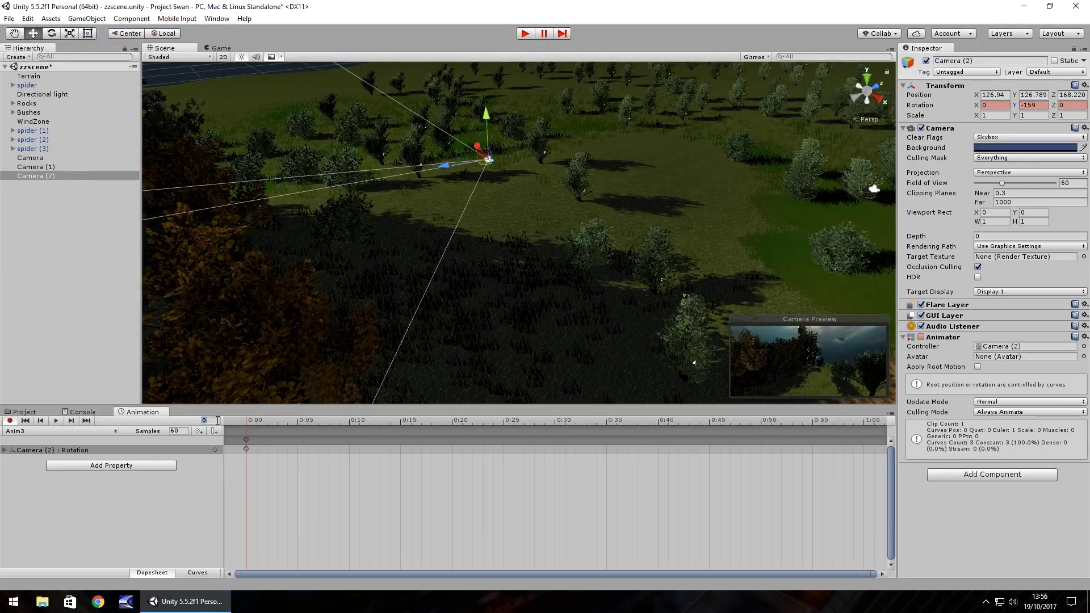
text(300)
key(Return)
drag(1014, 105, 400, 233)
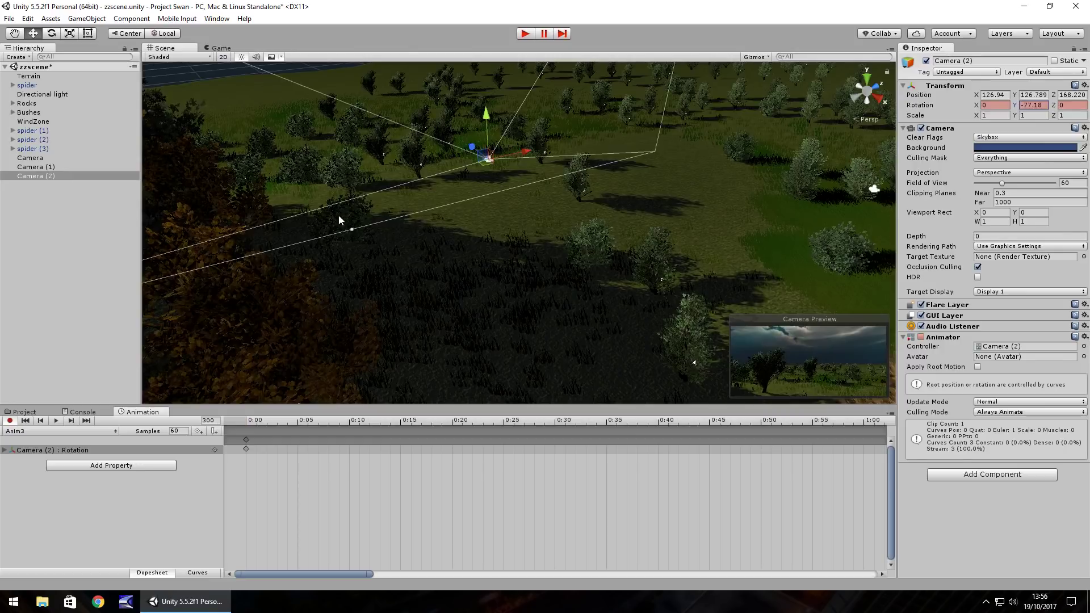
click(10, 421)
click(24, 411)
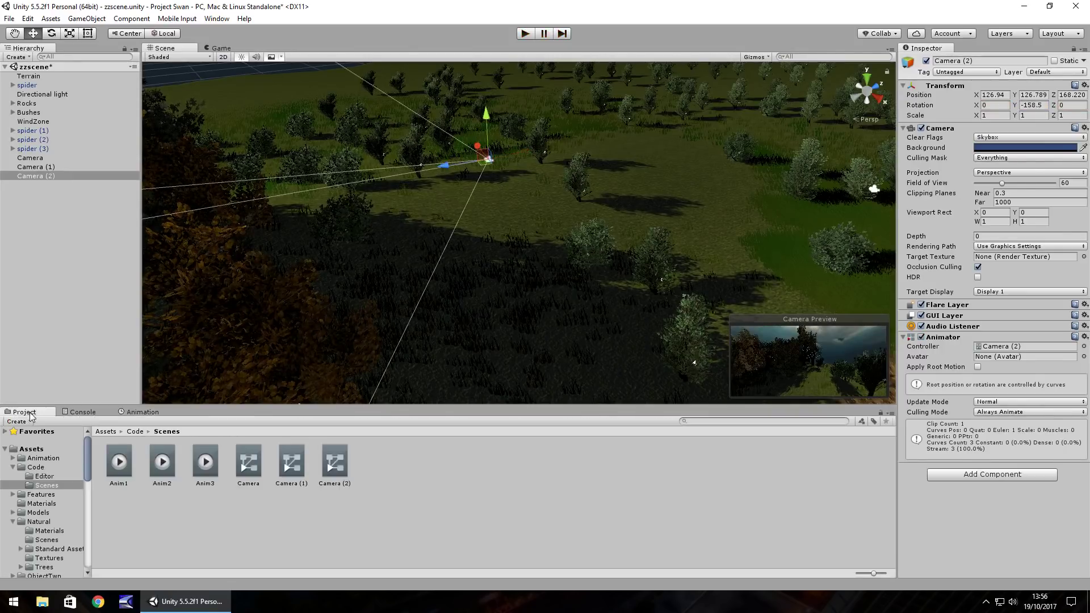
Remove the Animator from Camera, Camera (1) and Camera (2), then add an Animation component to each
shift+click(40, 162)
right_click(933, 338)
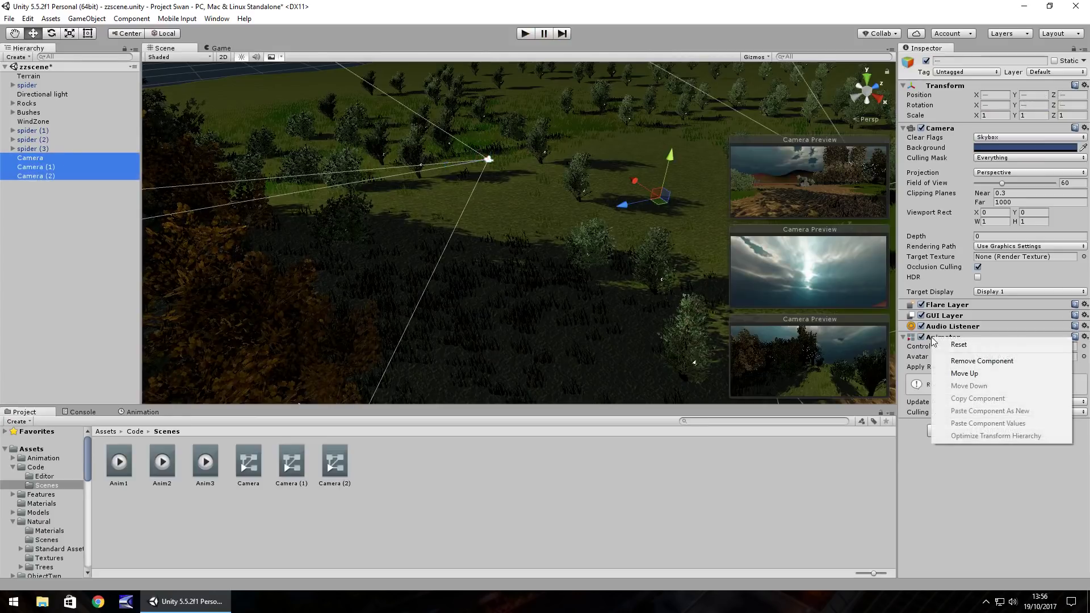
click(985, 361)
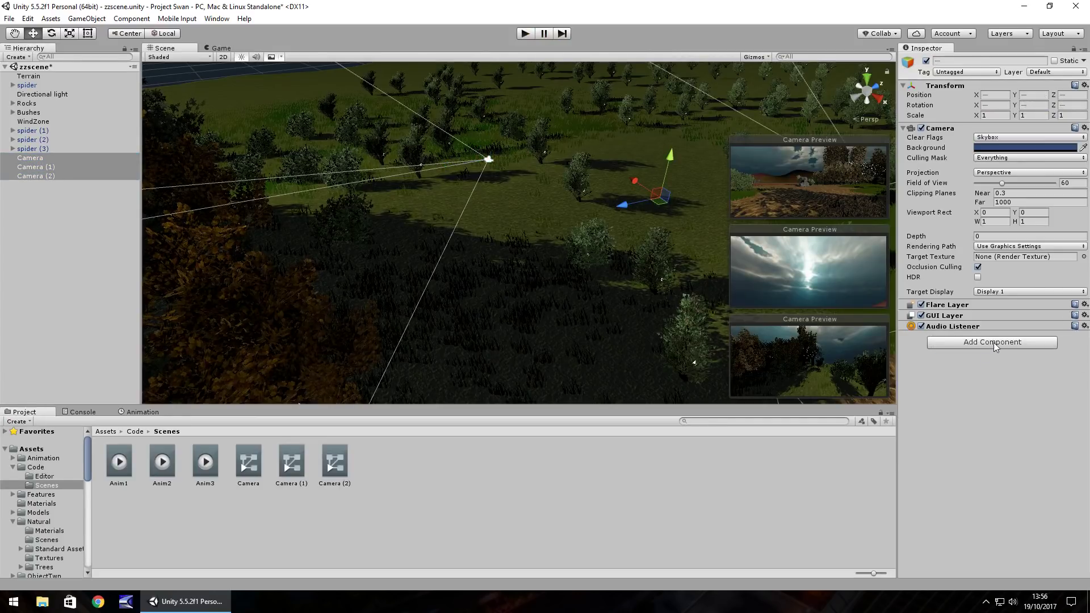
click(995, 344)
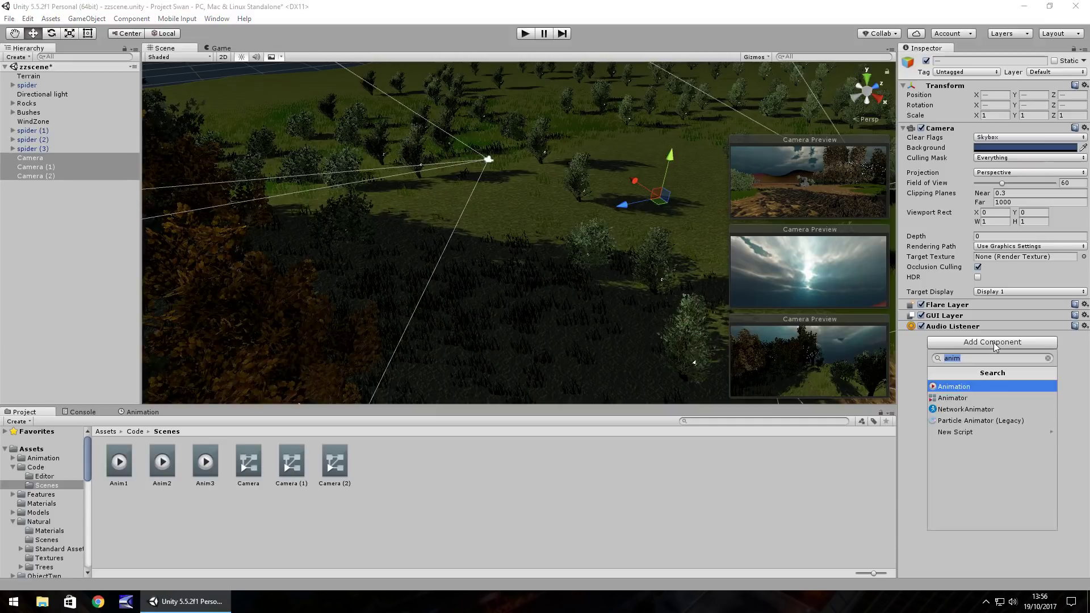
click(959, 387)
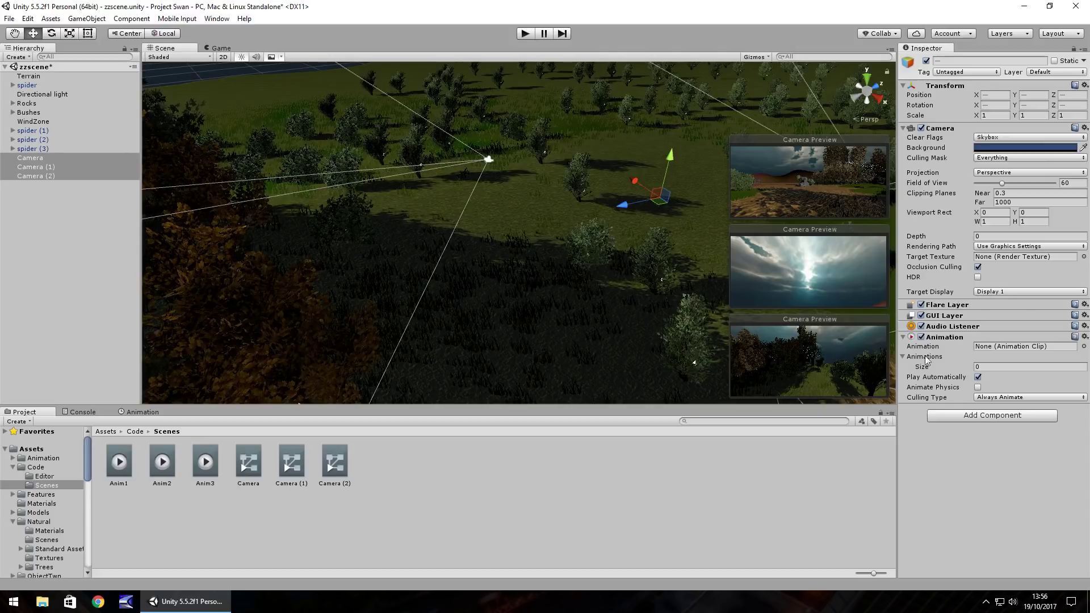
click(41, 160)
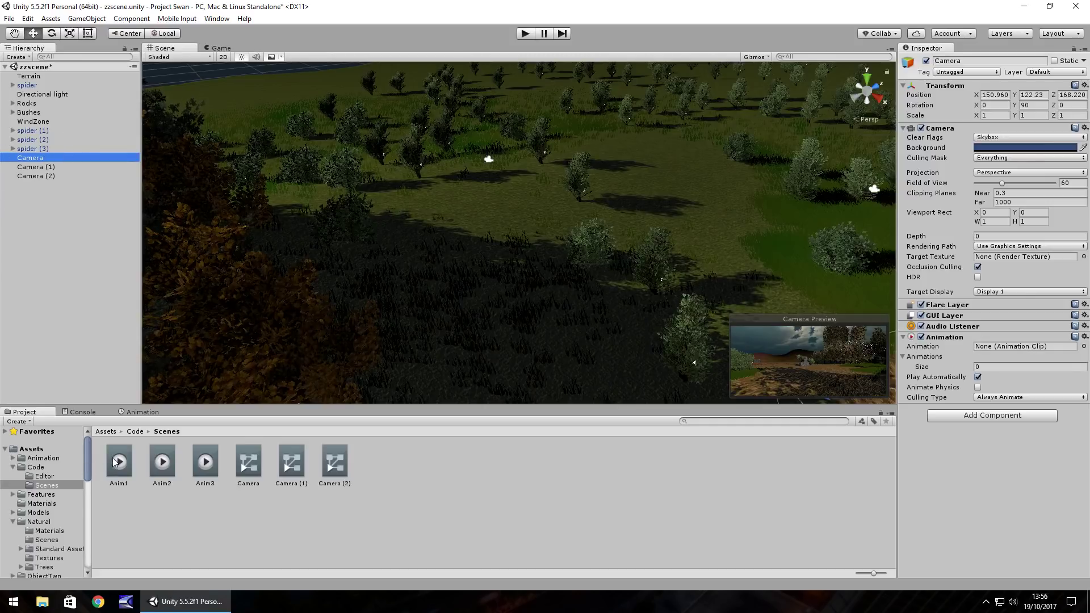
Set Anim1 as the Camera's Animation clip and its single Animations entry
drag(115, 461, 1012, 349)
click(997, 369)
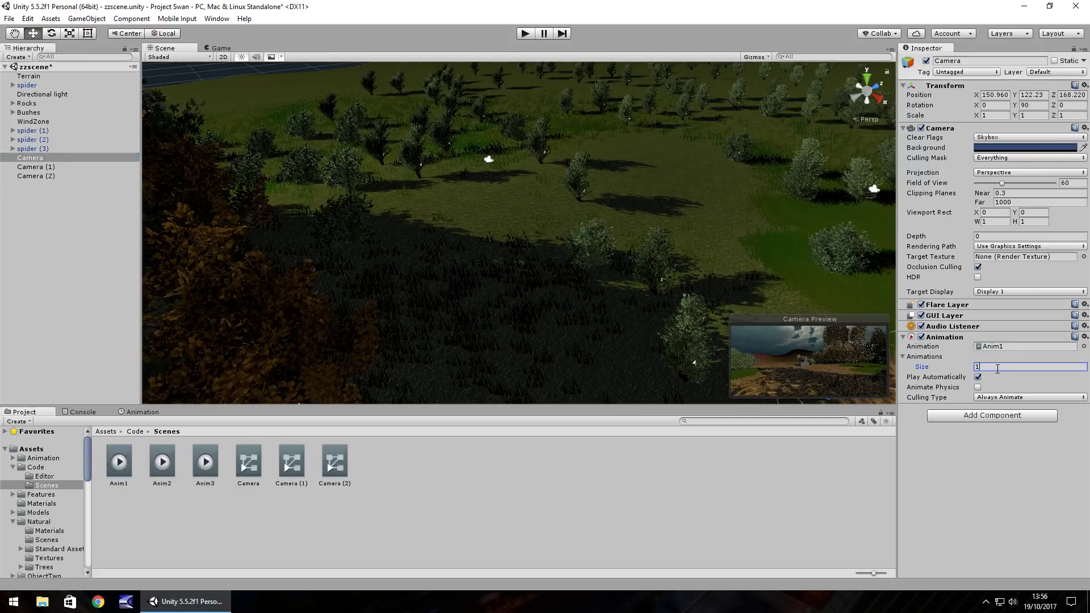
key(Return)
drag(119, 460, 1029, 384)
Give Camera (1) Anim2 as its Animation clip and its single Animations entry
click(36, 167)
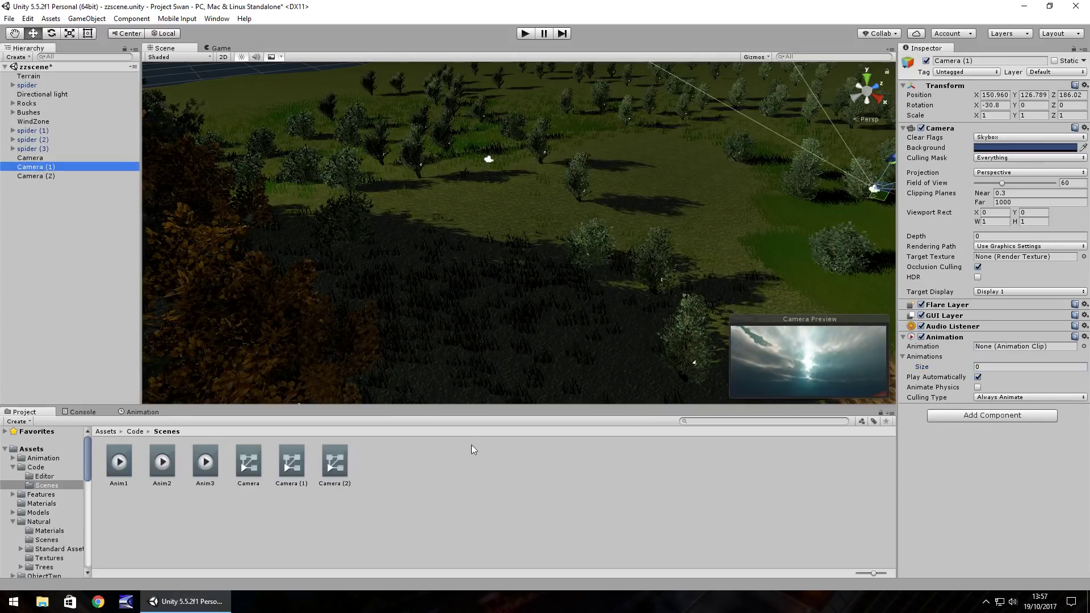
drag(161, 461, 1025, 351)
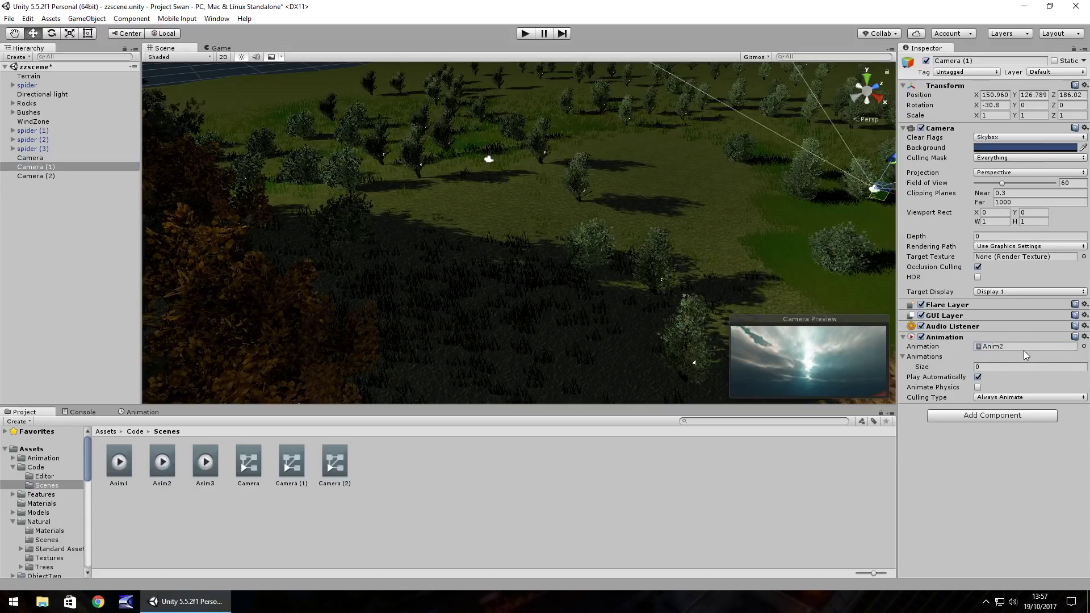
click(986, 368)
text(1)
key(Return)
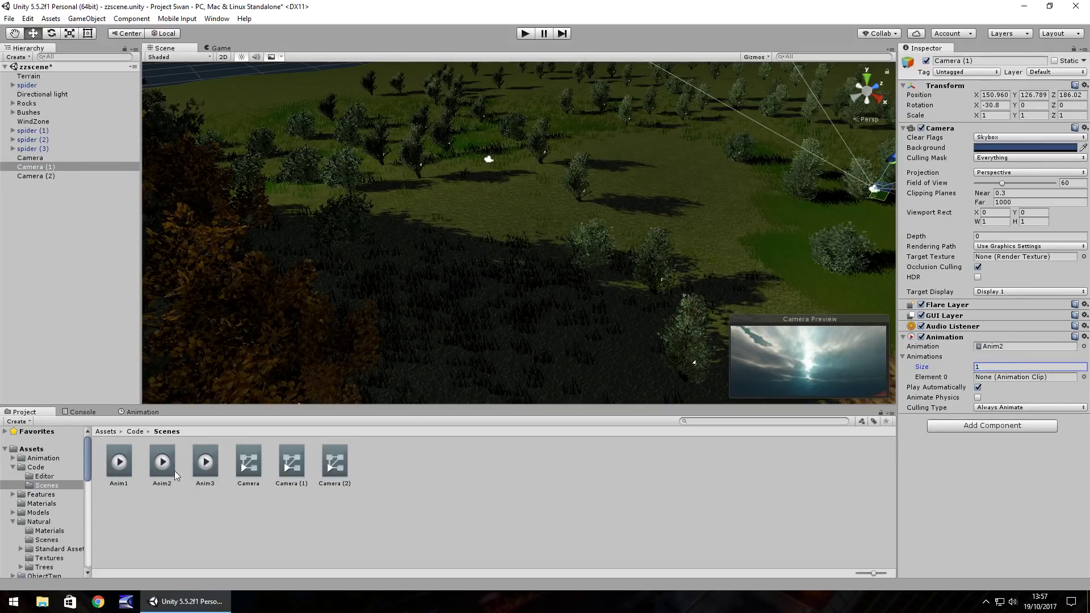
drag(173, 474, 1043, 378)
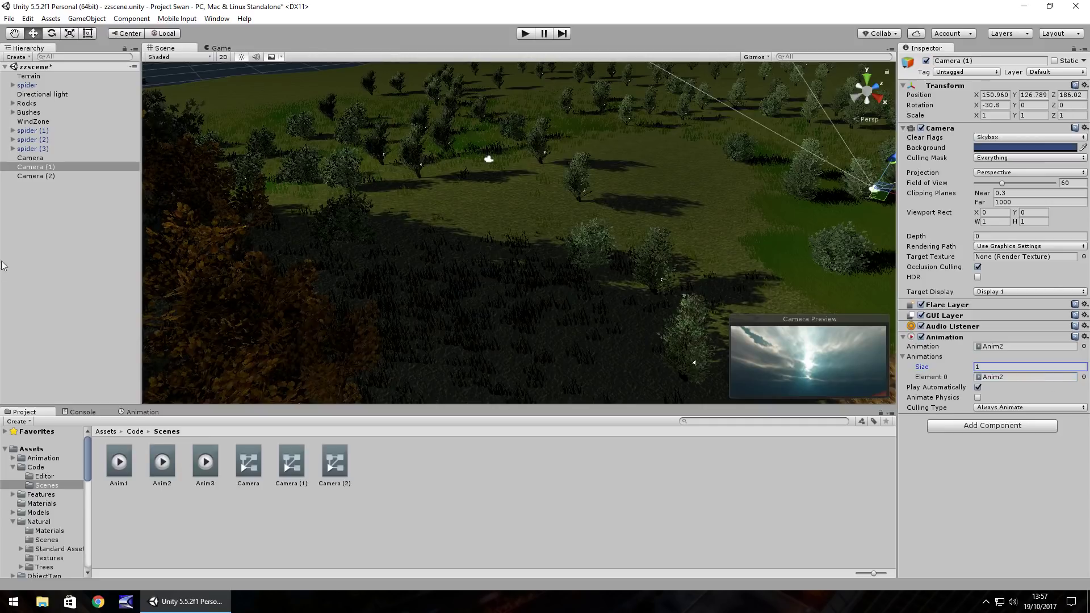
Give Camera (2) Anim3 as its Animation clip and its single Animations entry
click(30, 177)
drag(204, 461, 1016, 348)
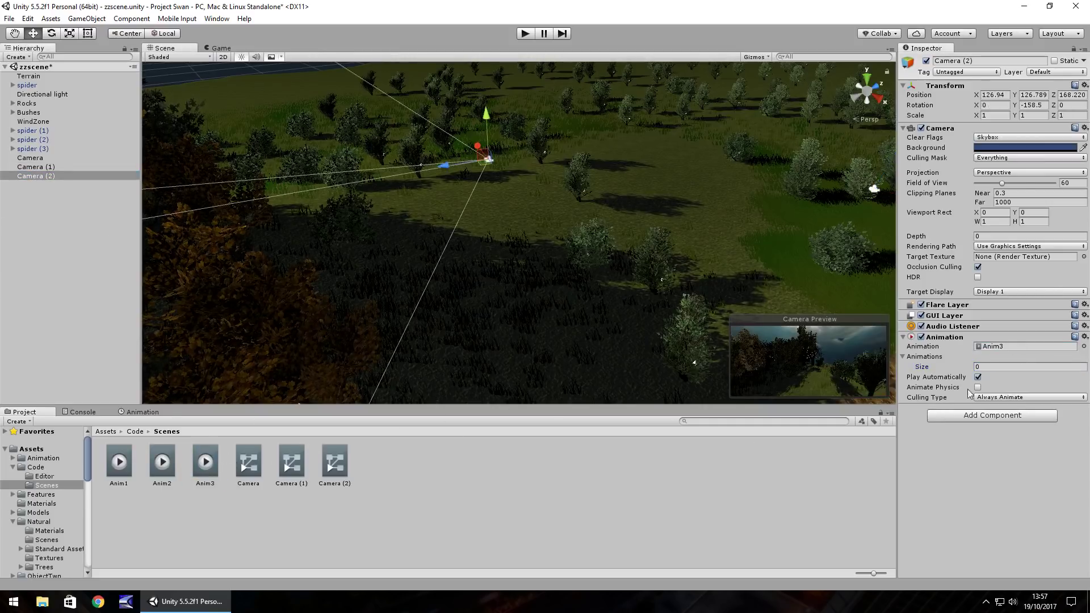
click(994, 367)
text(1)
key(Return)
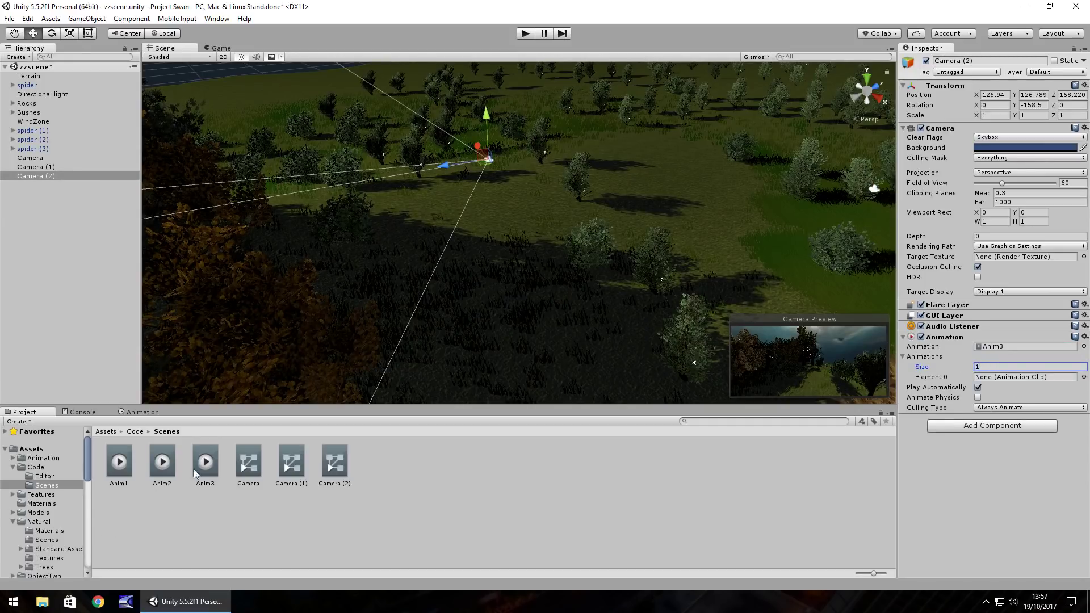
drag(202, 464, 1005, 380)
Mark Anim1 as Legacy in the Debug inspector and set its wrap mode to Once
click(119, 463)
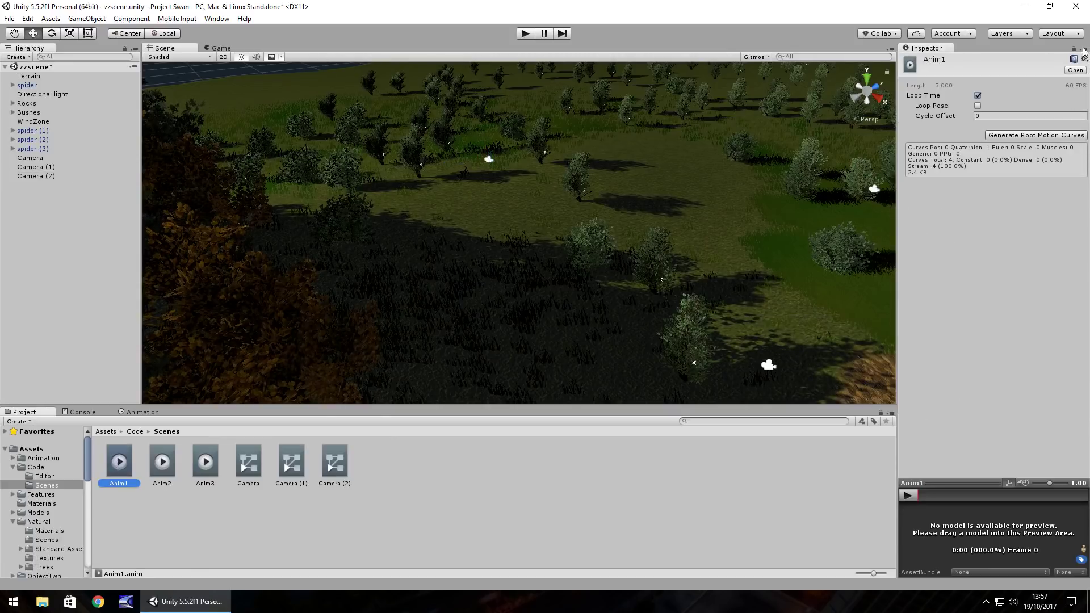
click(1083, 50)
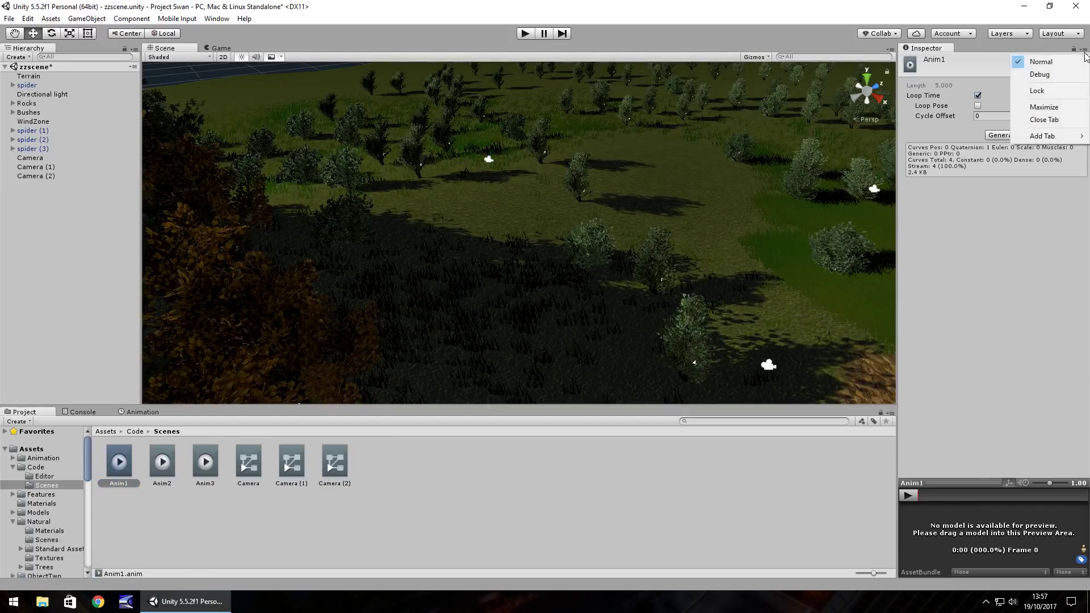
click(1060, 74)
click(977, 106)
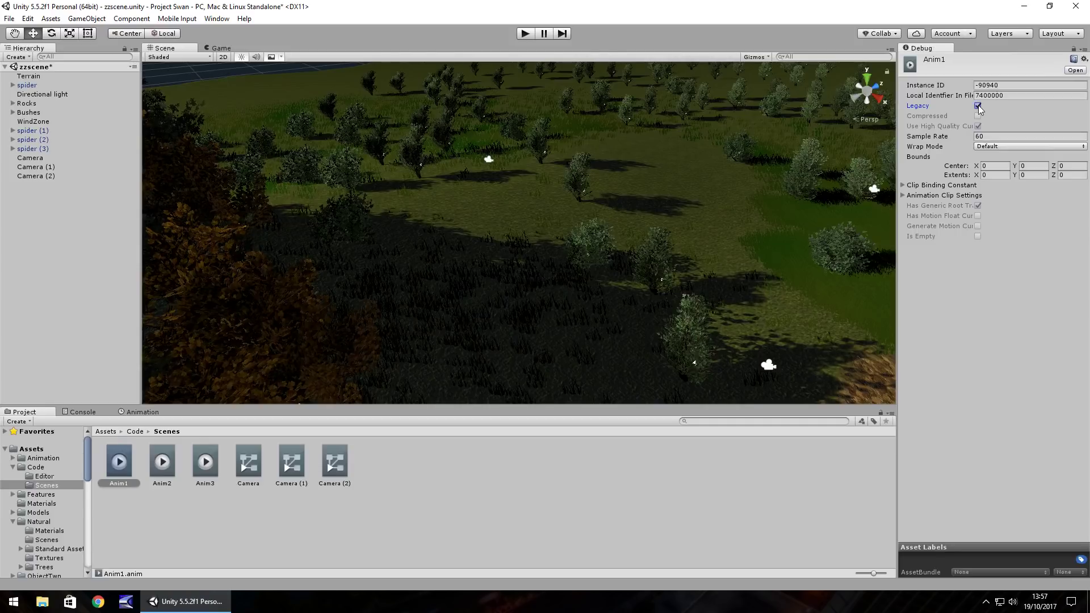
click(1083, 50)
click(1060, 63)
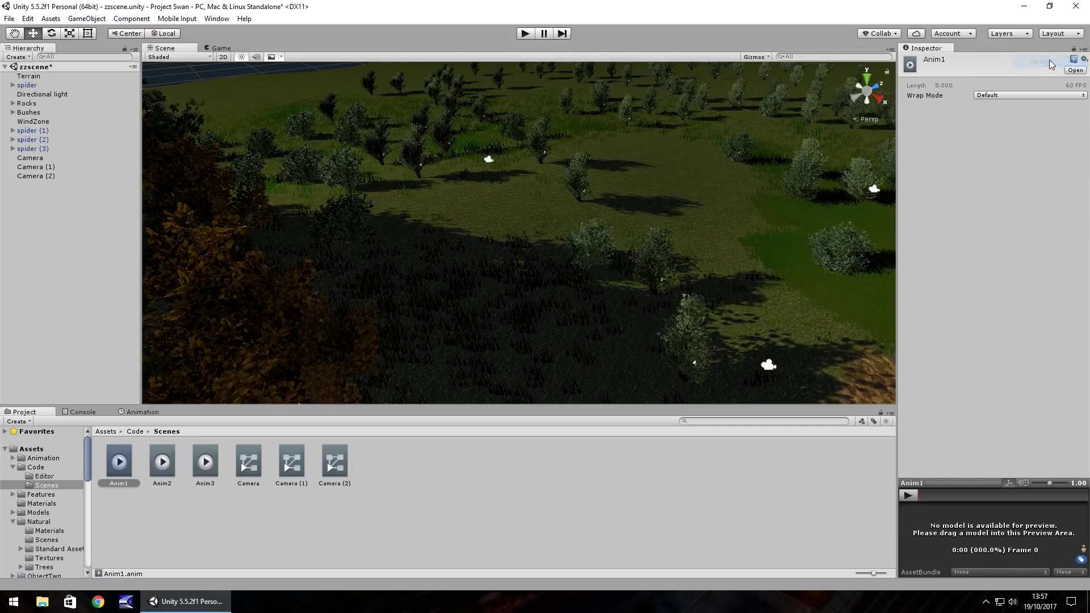
click(996, 95)
click(998, 120)
Check Anim2 in the Debug inspector and set its wrap mode to Once
click(162, 469)
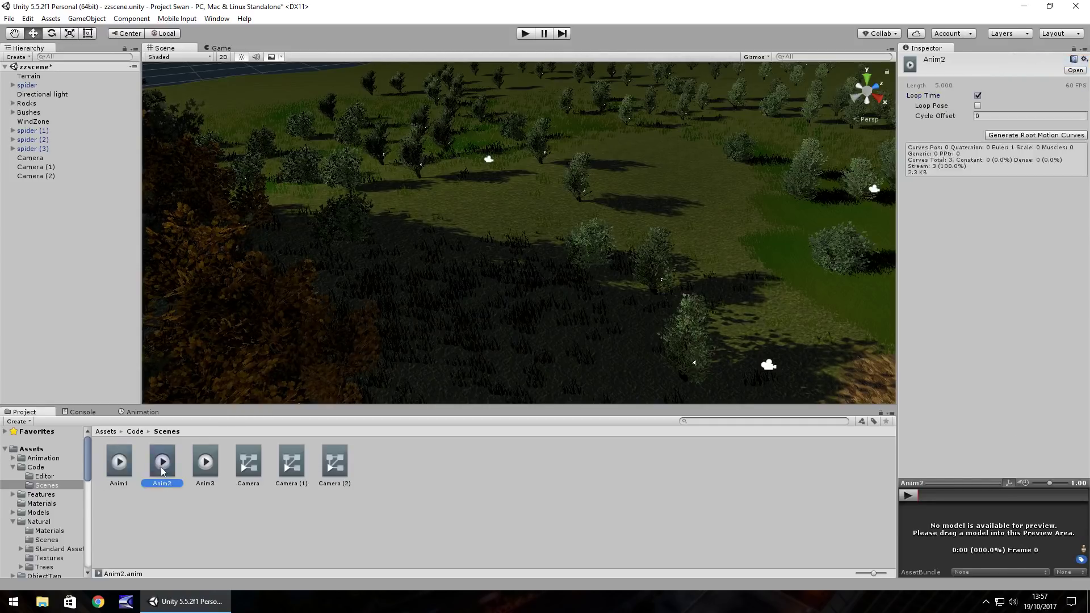
click(1083, 49)
click(1060, 72)
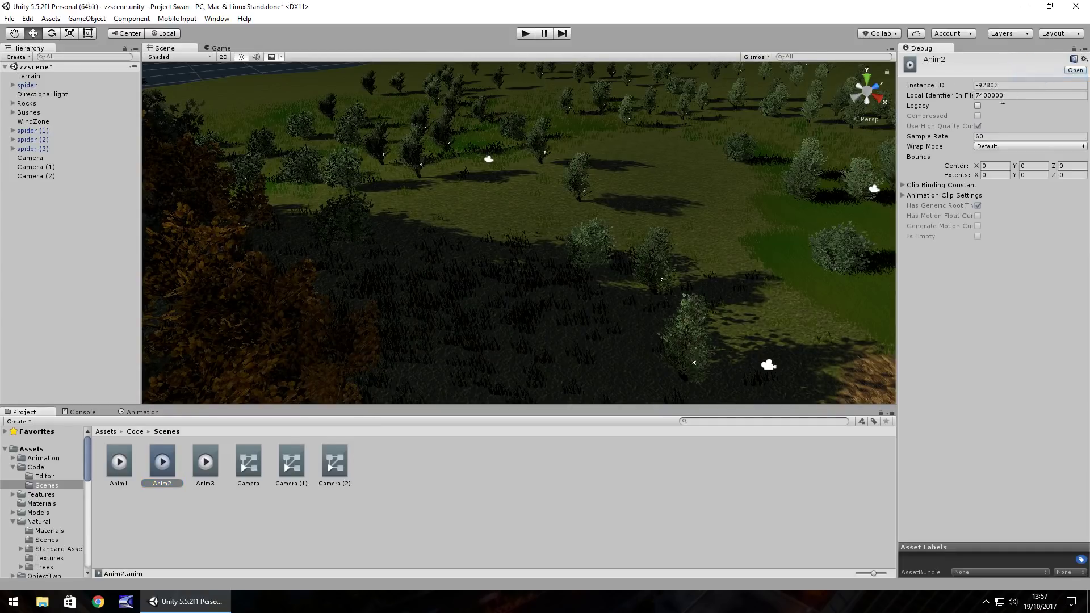
click(1084, 50)
click(1044, 62)
click(998, 94)
click(998, 117)
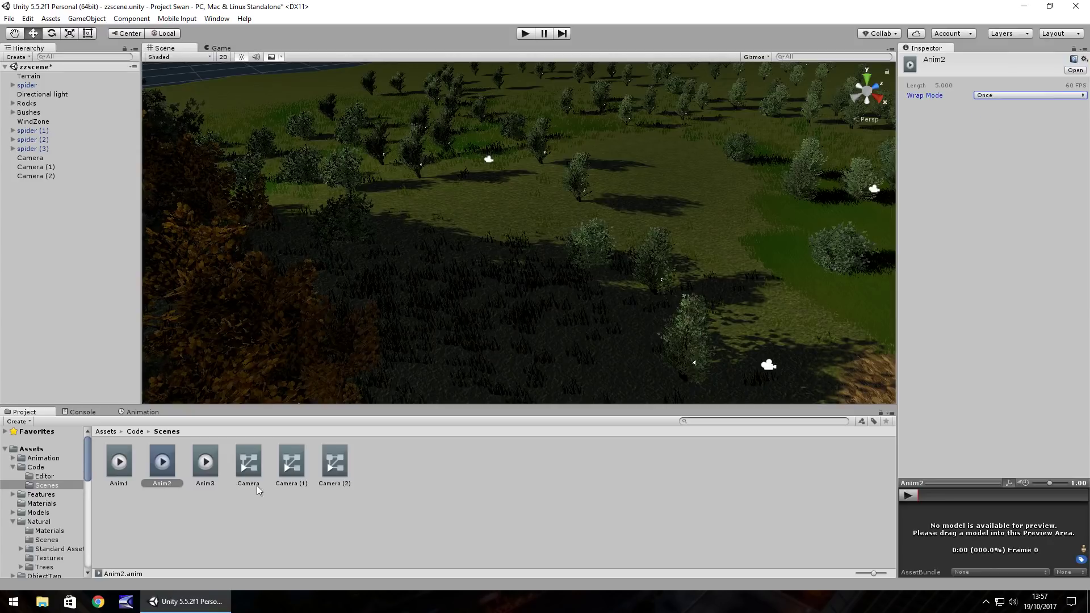
Mark Anim3 as Legacy in the Debug inspector and set its wrap mode to Once
click(206, 466)
click(1084, 50)
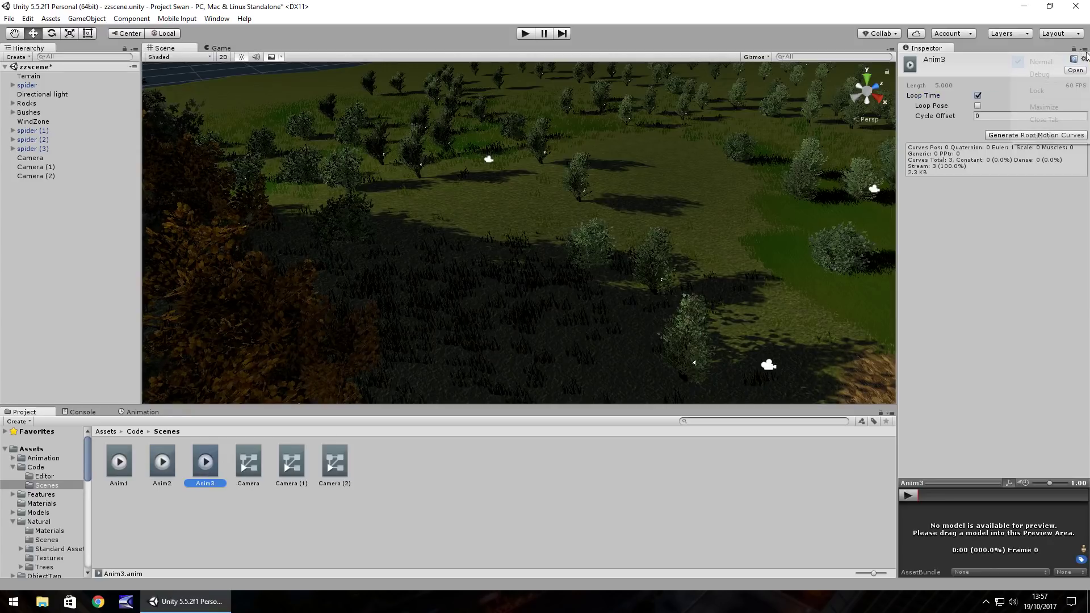
click(1051, 75)
click(977, 105)
click(1084, 50)
click(1041, 61)
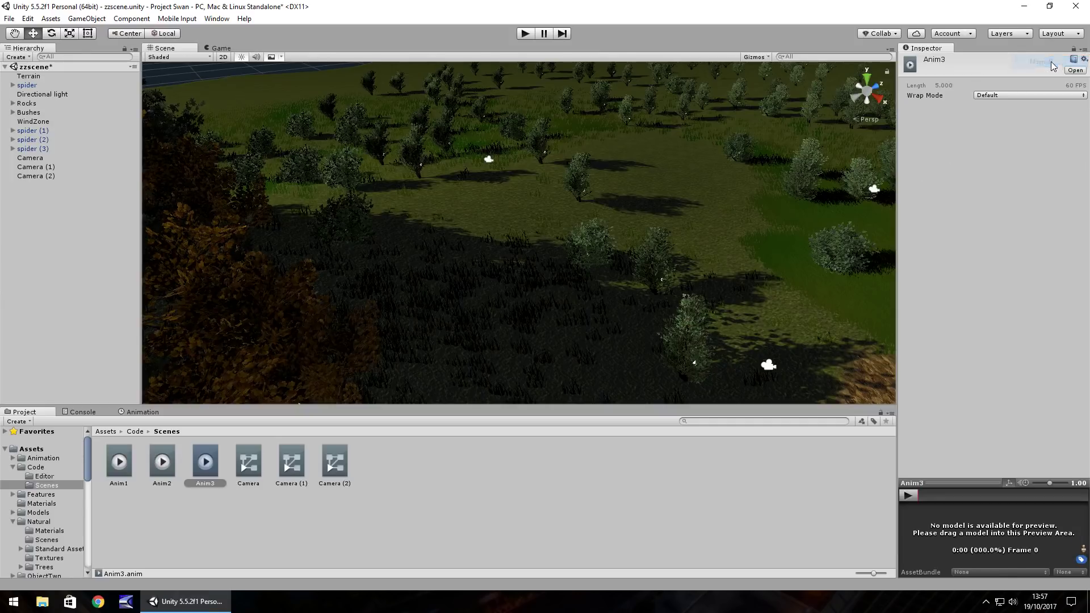
click(999, 95)
click(1001, 121)
Deactivate Camera (1) and Camera (2) in the scene
click(68, 198)
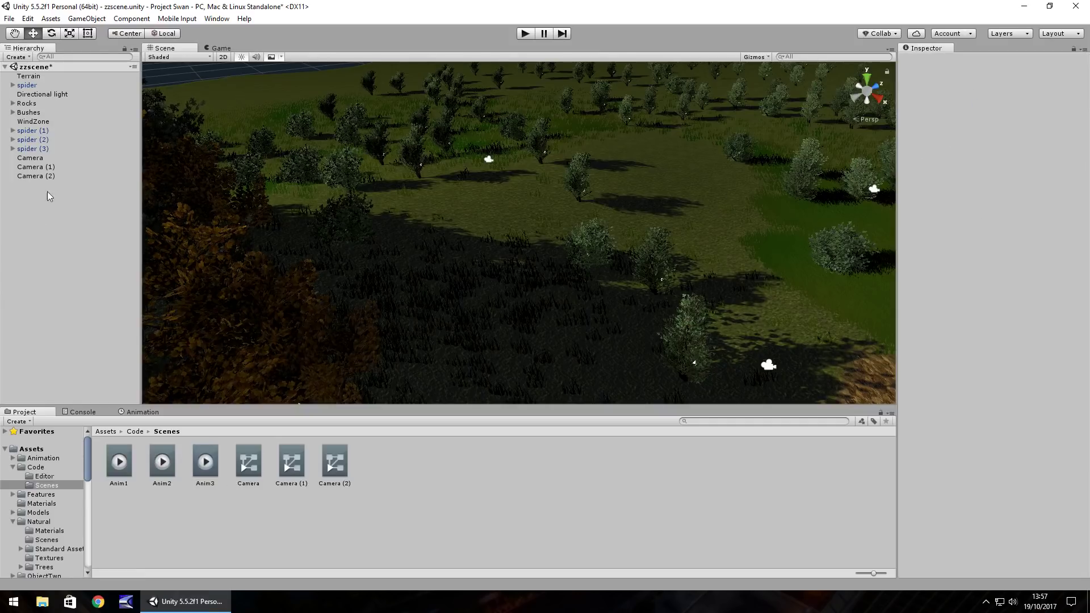
click(36, 167)
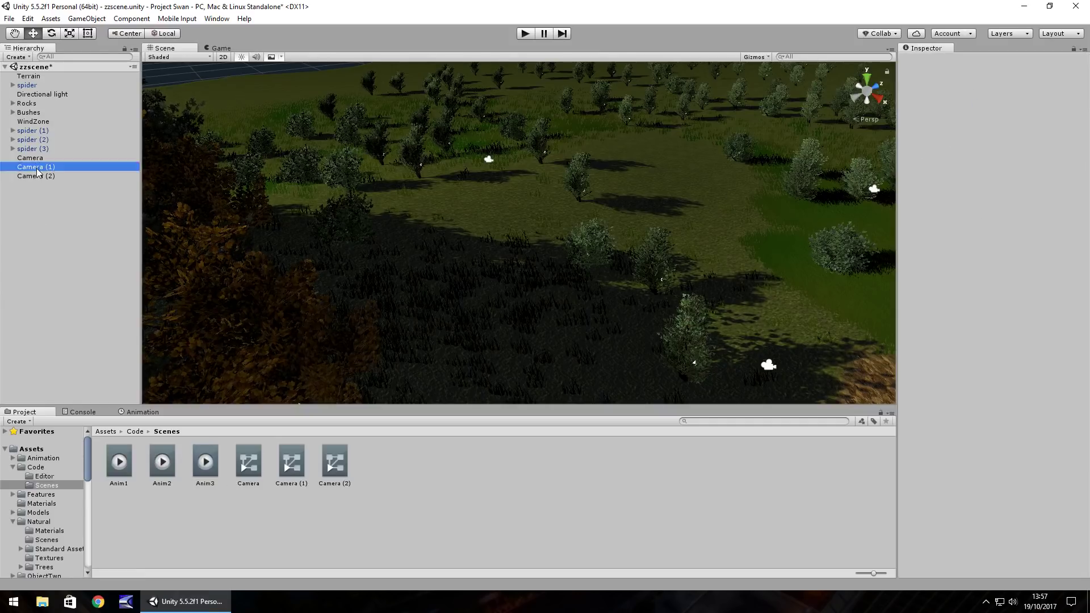
ctrl+click(45, 176)
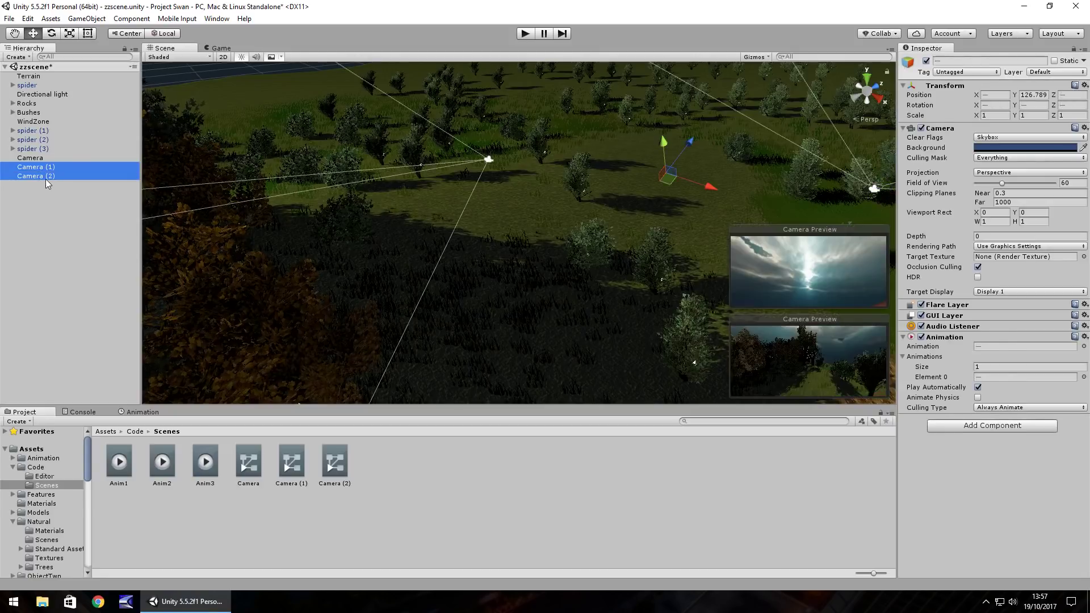
click(927, 63)
click(397, 463)
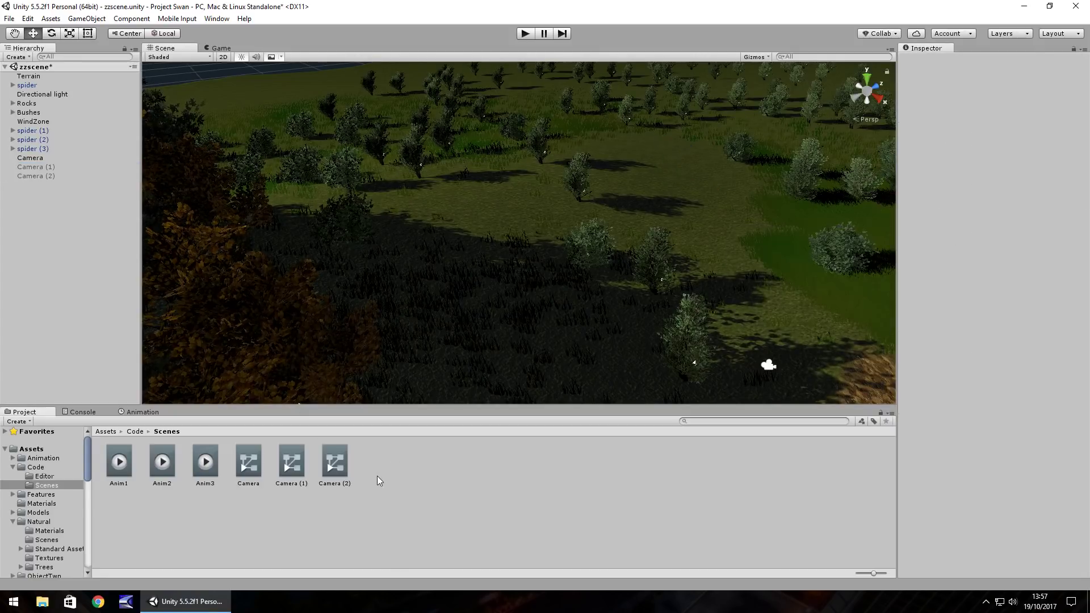
Create a new C# script named SceneSequence in the Scenes folder
right_click(381, 460)
mouse_move(421, 253)
click(577, 269)
text(SceneSequence)
key(Return)
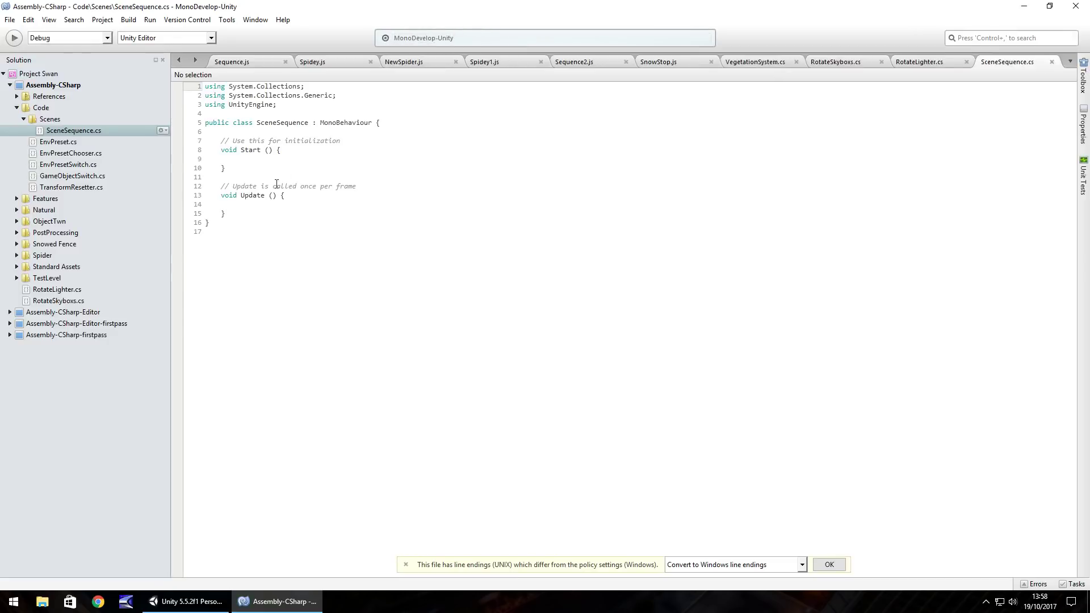
Delete the Update method and the initialization comment from SceneSequence
drag(193, 213, 198, 181)
key(Delete)
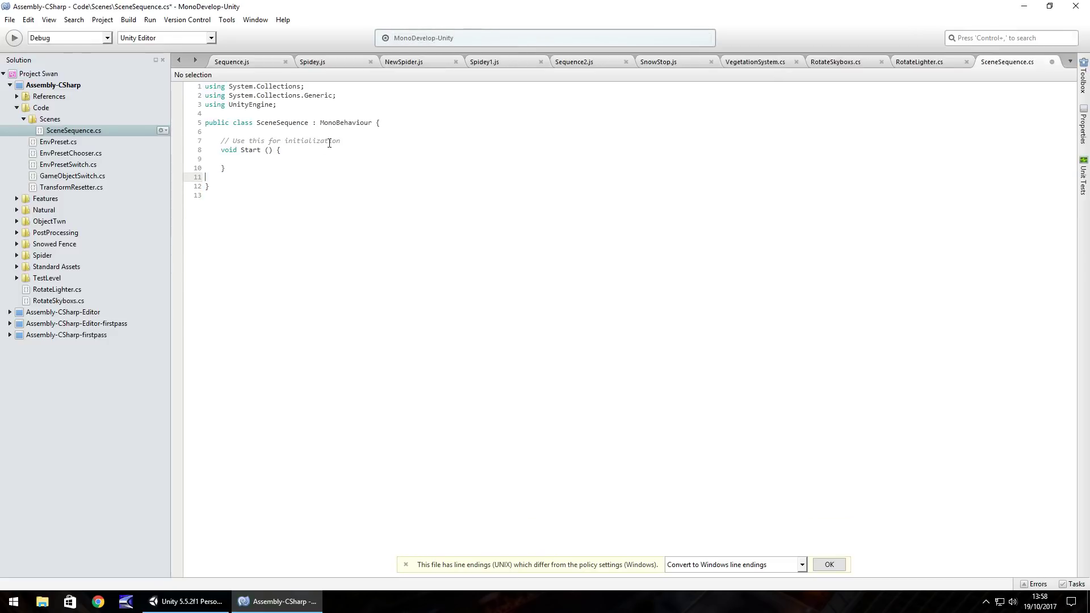
drag(340, 141, 221, 141)
key(Return)
Declare public GameObject fields Cam1 and Cam2, and begin the third declaration
click(264, 137)
key(Return)
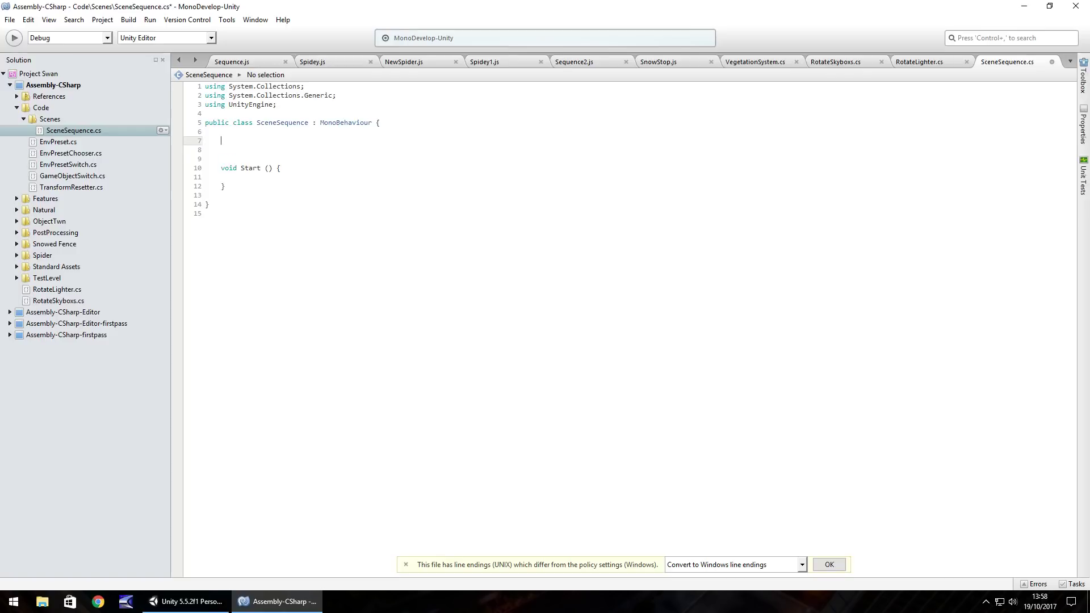
text(public Game)
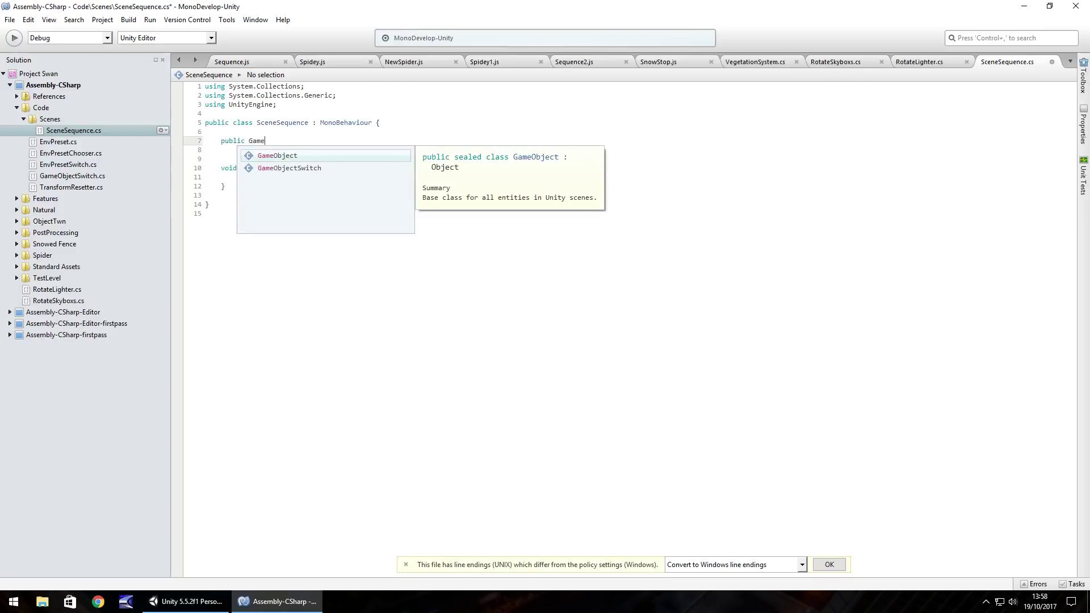
text(Object Ca)
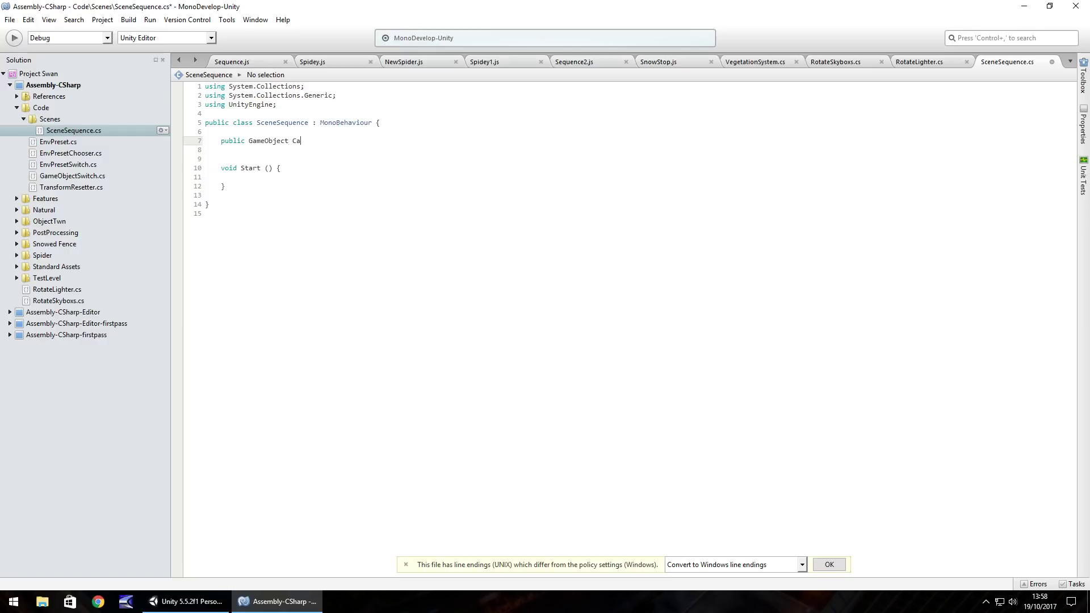
text(m1;)
key(Return)
text(p)
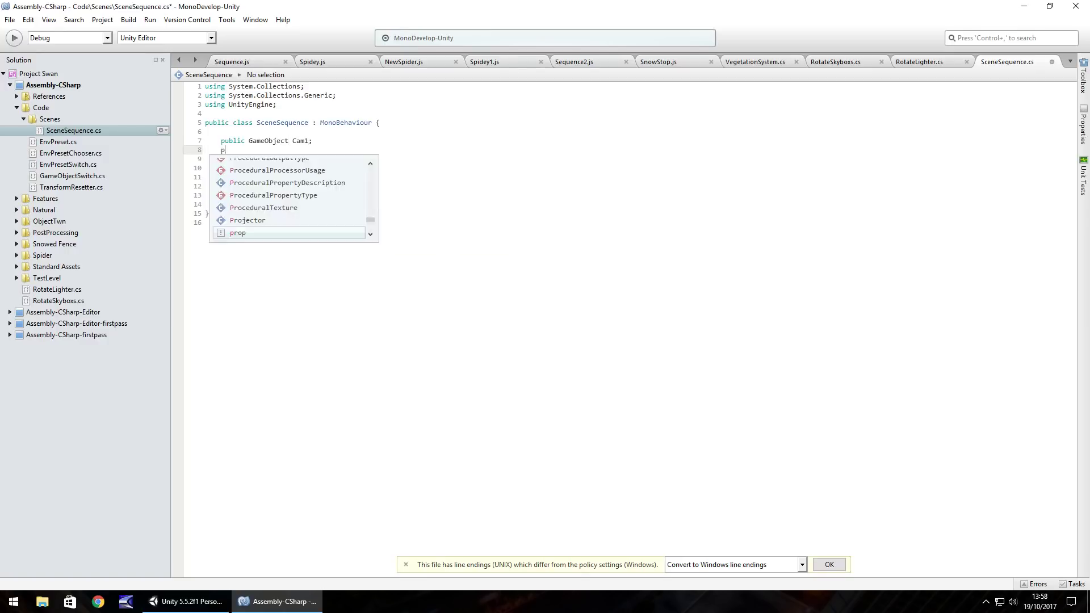
text(ublic GameObje)
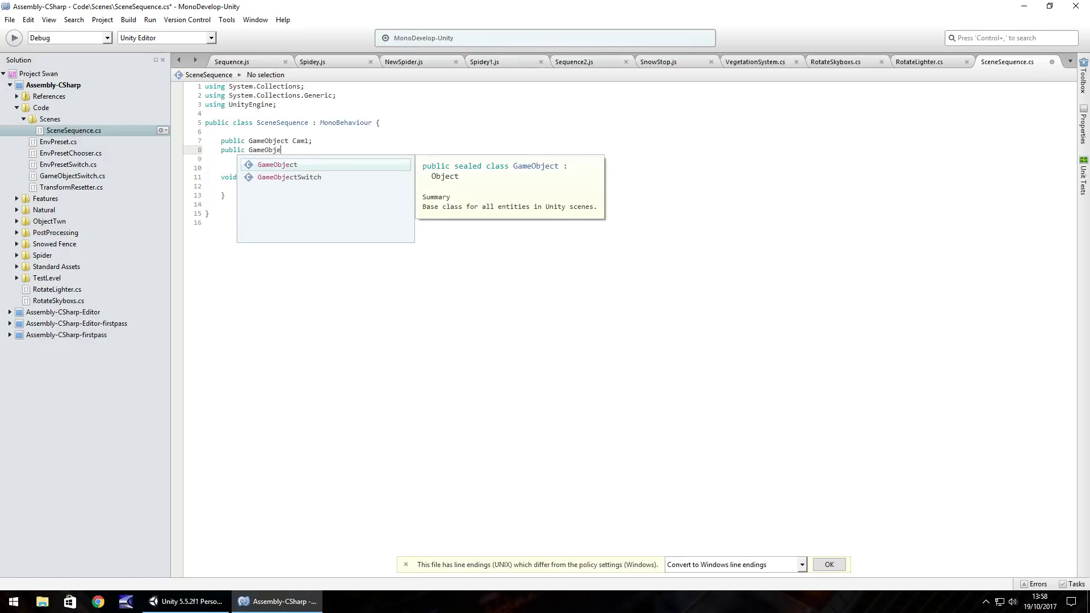
text(ct Cam2;)
key(Return)
text(public )
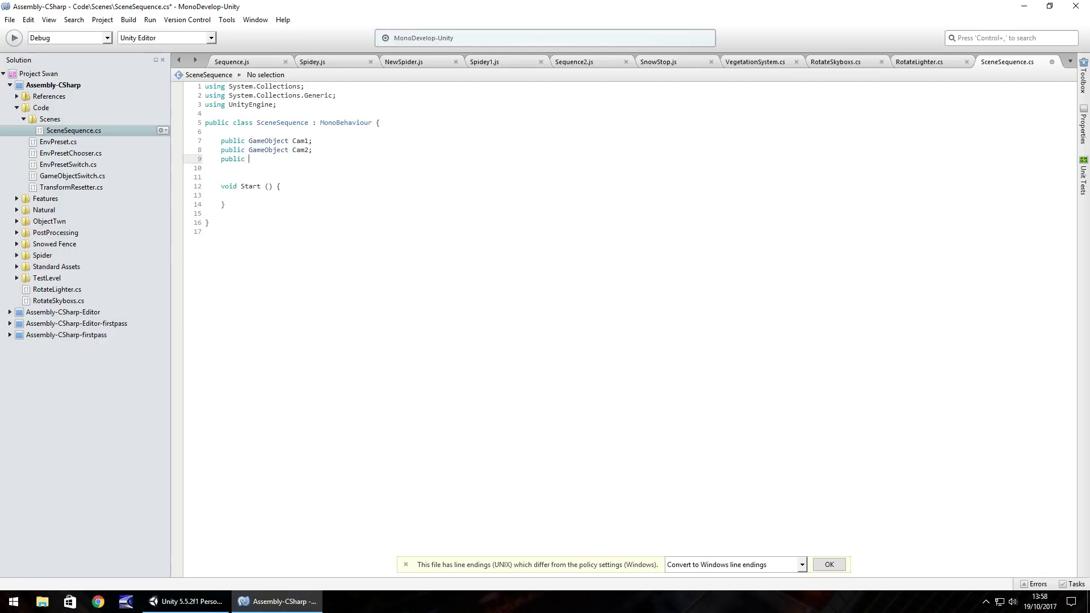
text(GameObjectC)
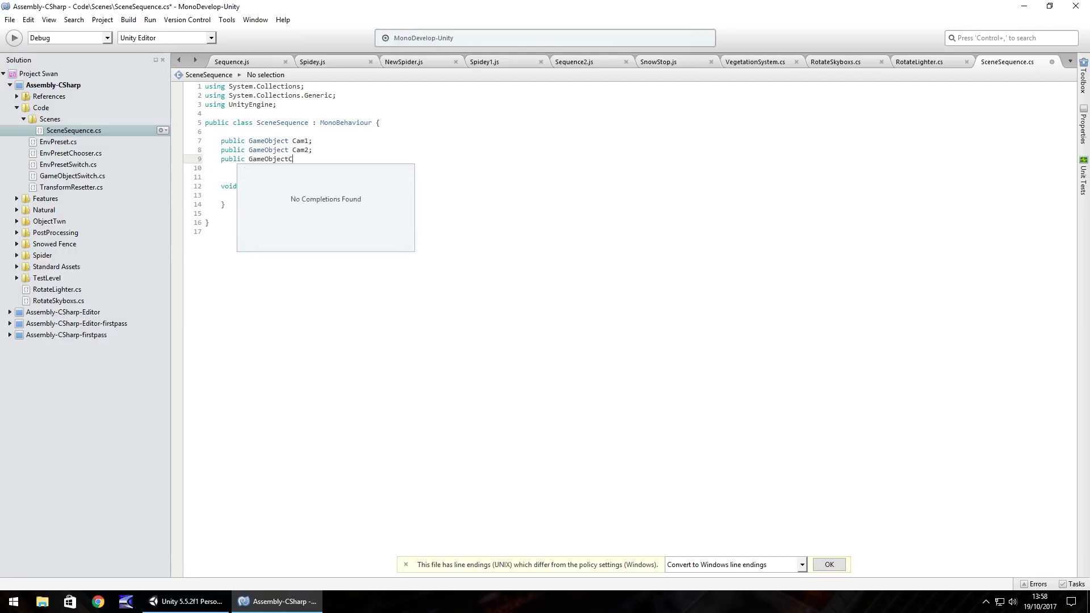
key(BackSpace)
Finish the Cam3 field and make Start call StartCoroutine (TheSequence ())
text(Cam3;)
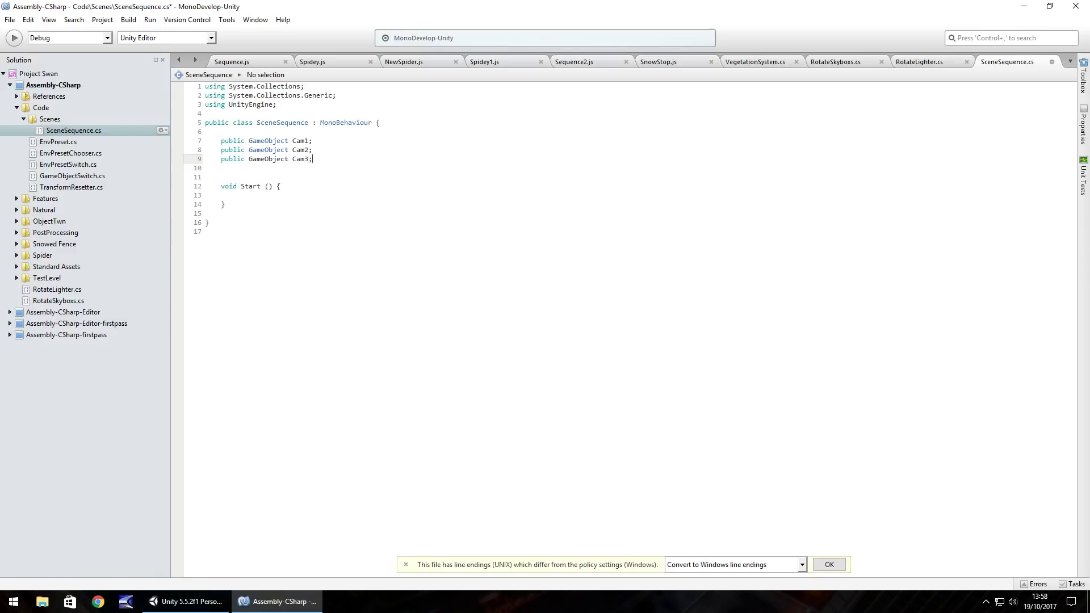
click(272, 197)
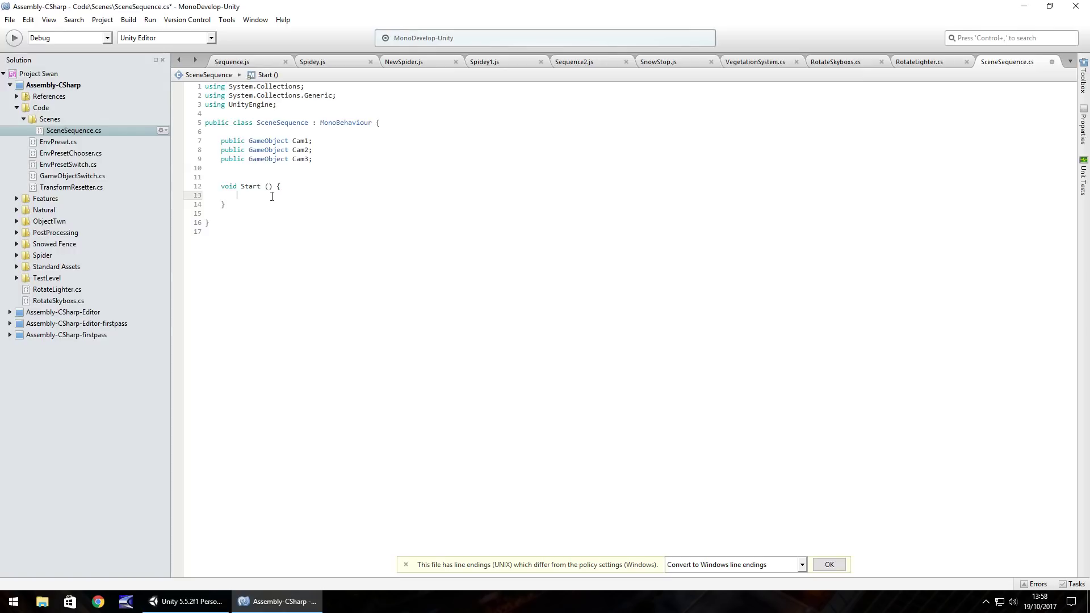
text(St)
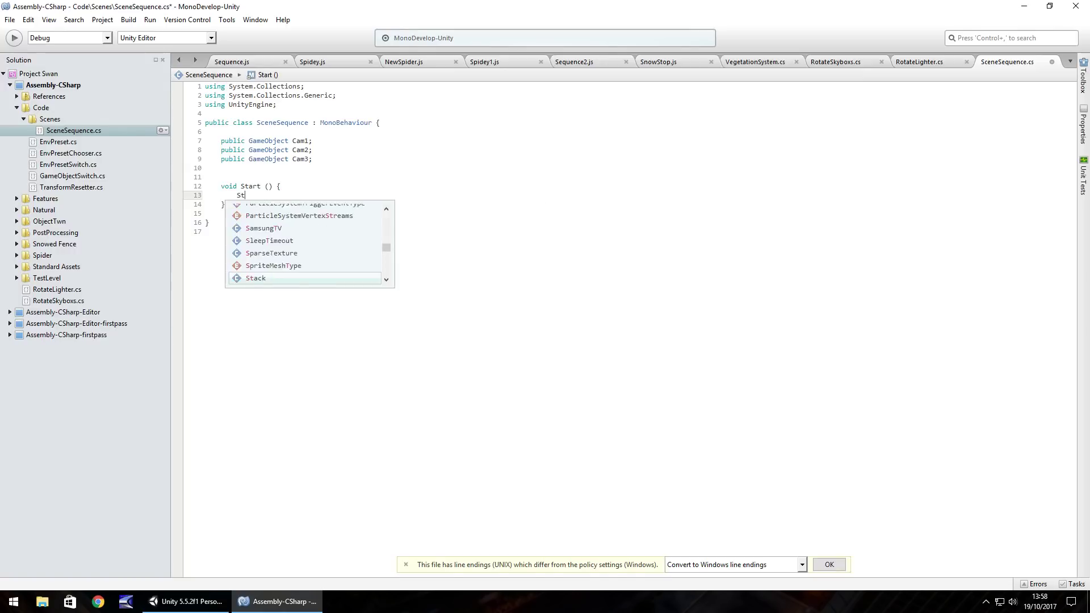
text(artCoroutine ()
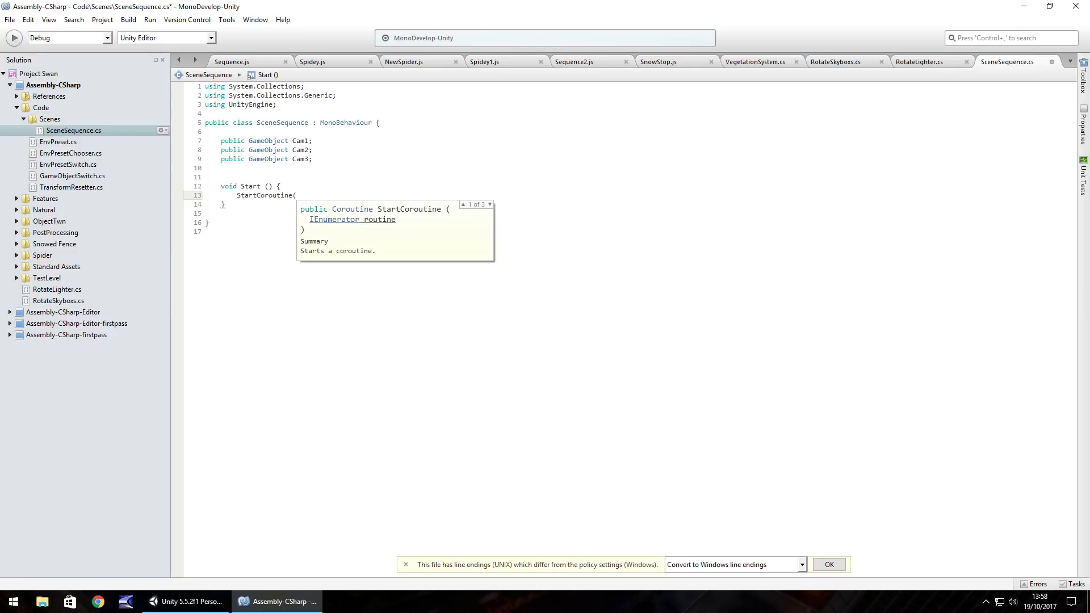
text(TheSequence ()))
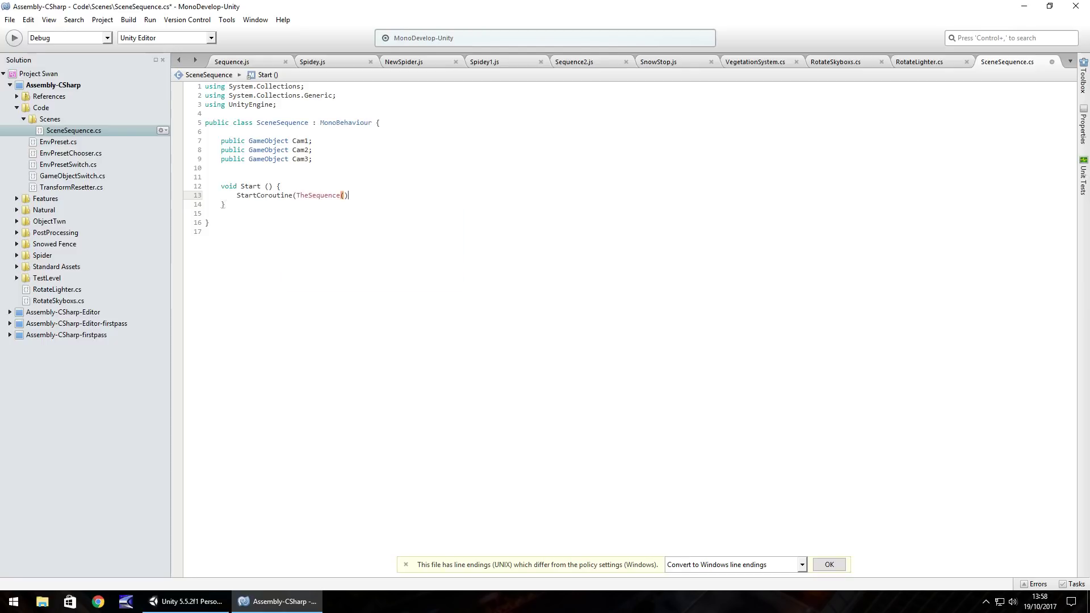
text(;)
key(Return)
key(BackSpace)
key(BackSpace)
Add an empty IEnumerator TheSequence () method below Start
key(Down)
key(Return)
key(Return)
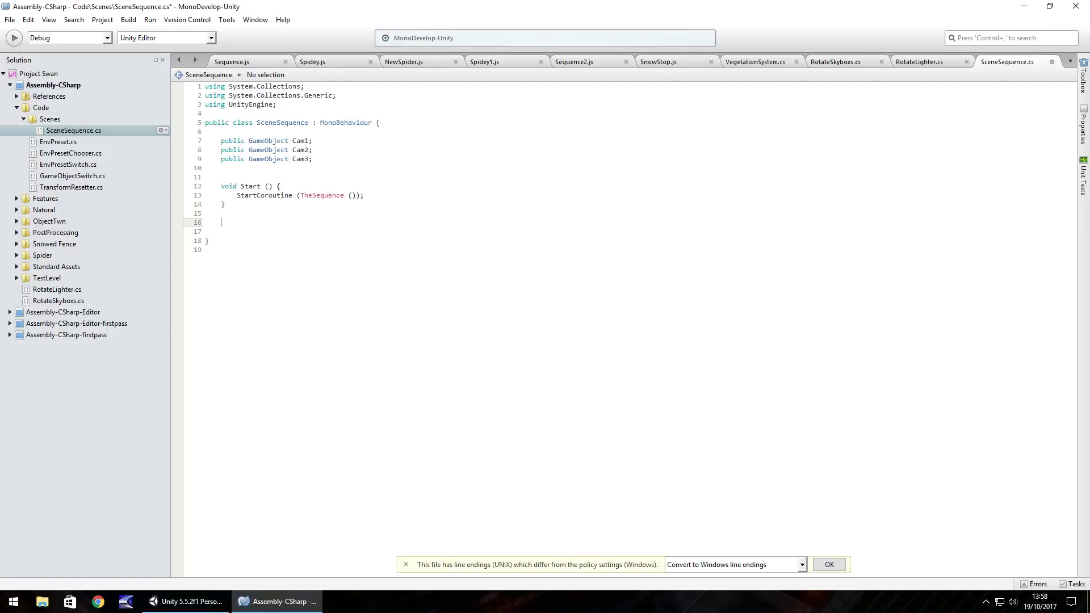
text(IE)
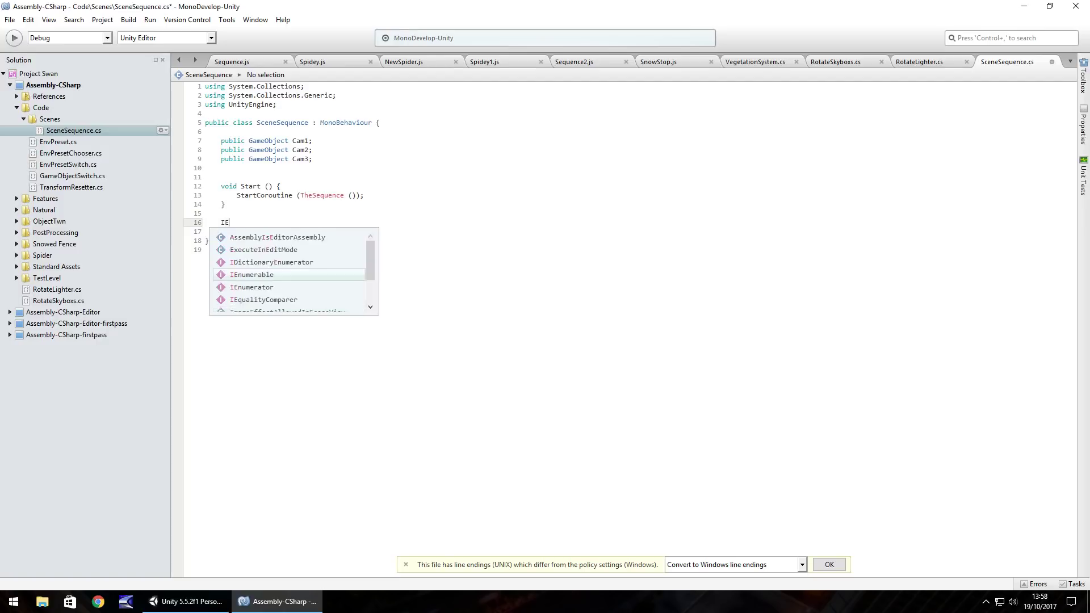
text(numerator )
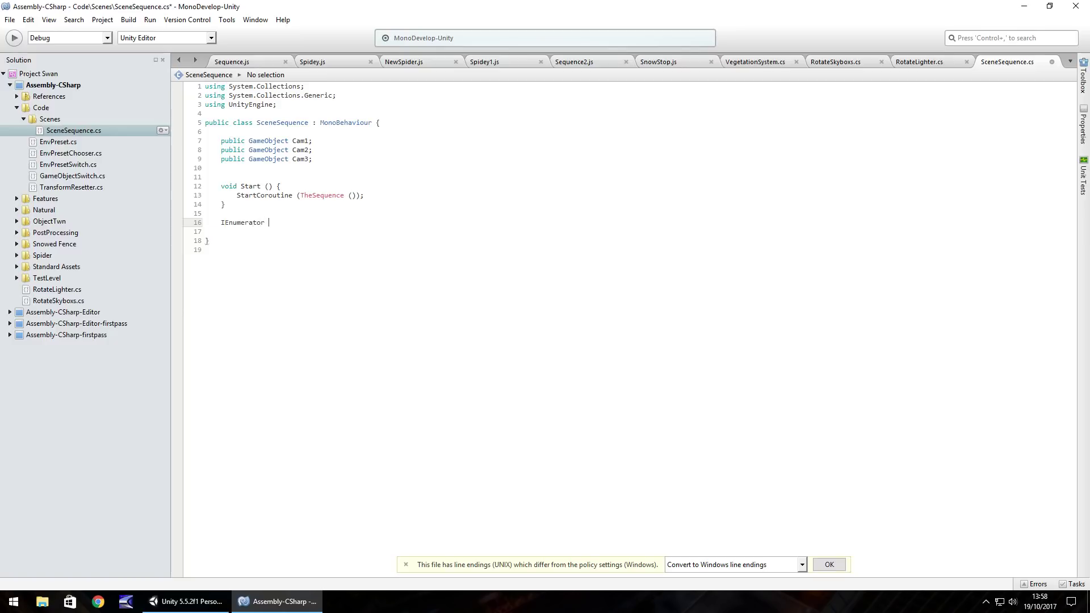
text(TheSequence () {)
key(Return)
key(Return)
key(Return)
key(Return)
text(})
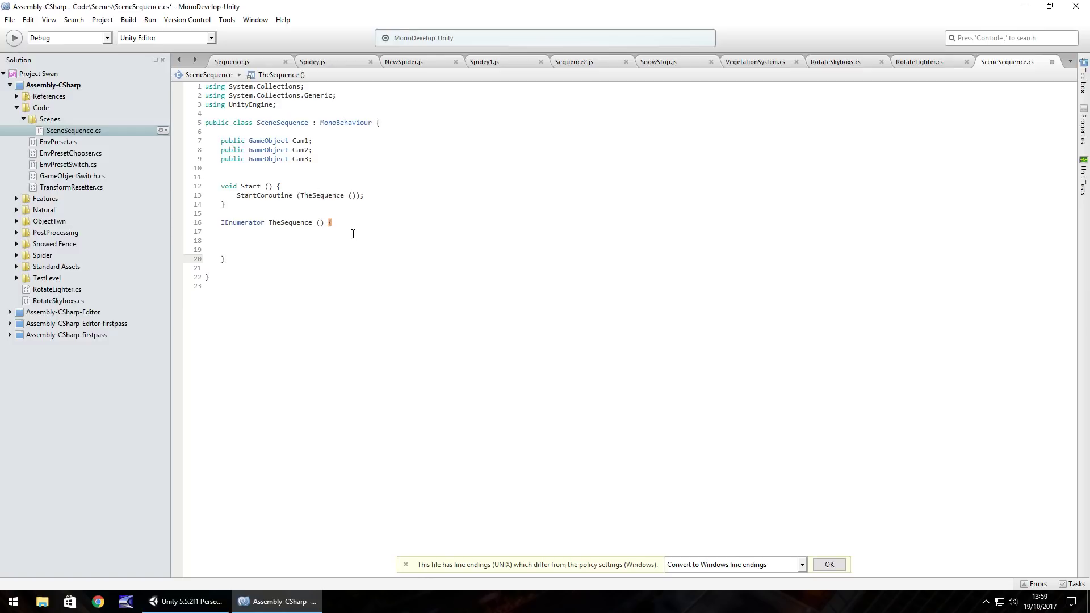
click(270, 233)
click(187, 601)
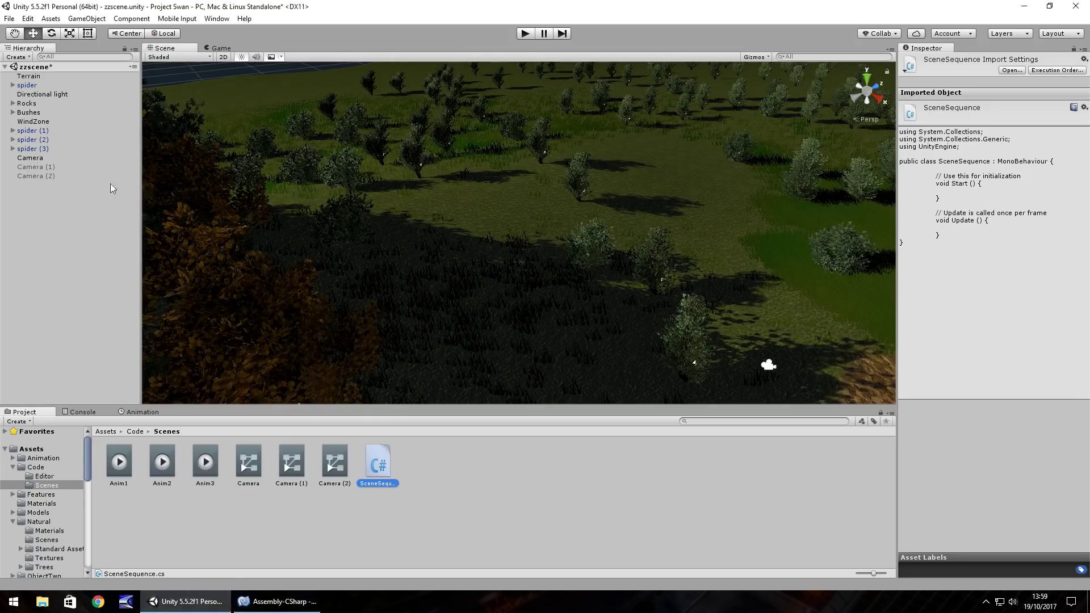
click(30, 158)
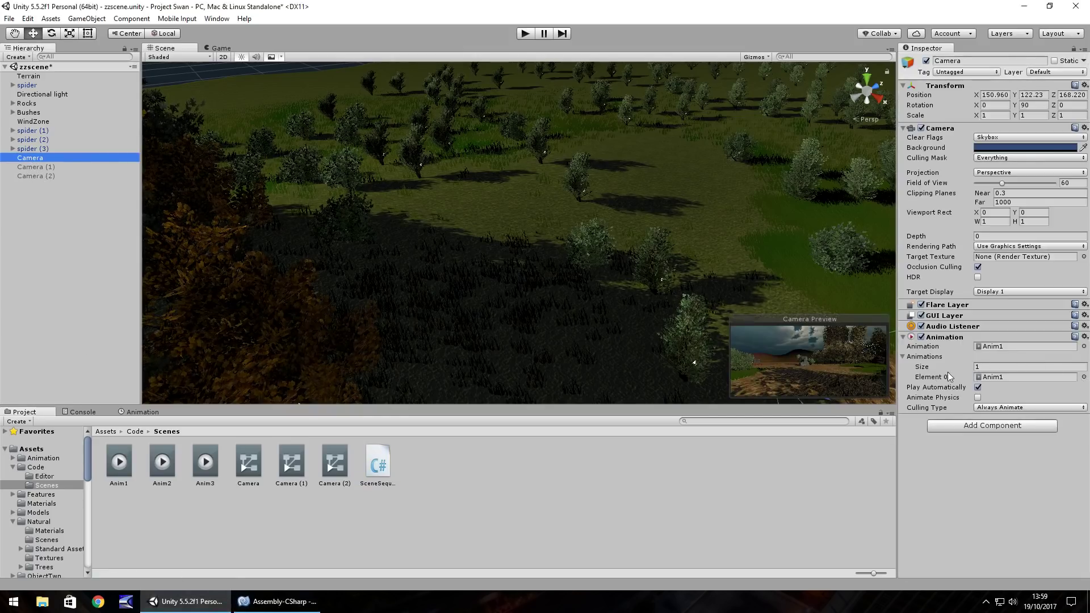
click(524, 34)
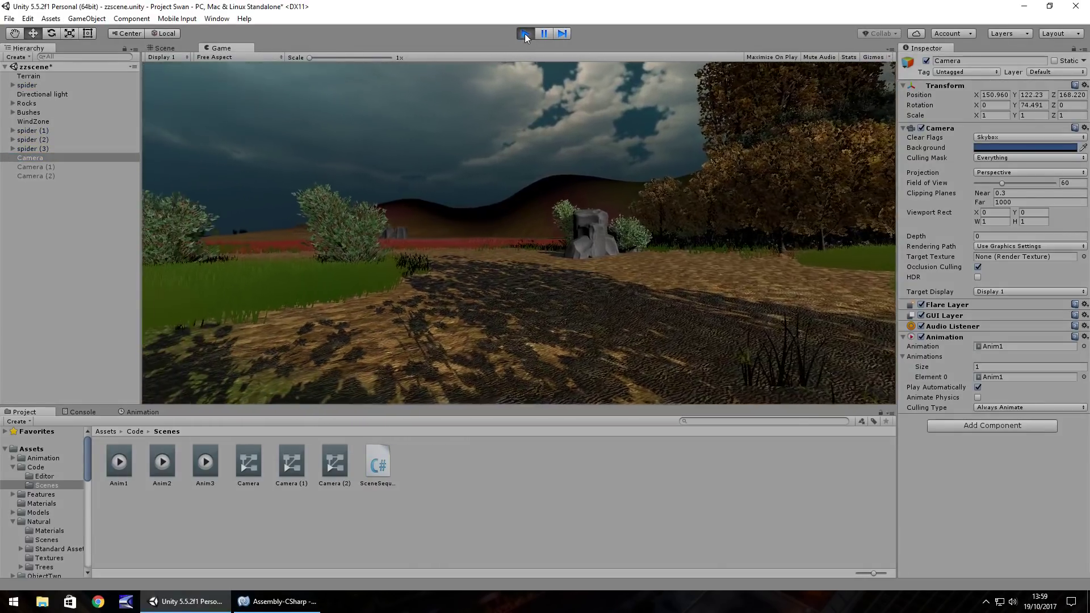
click(524, 34)
click(278, 601)
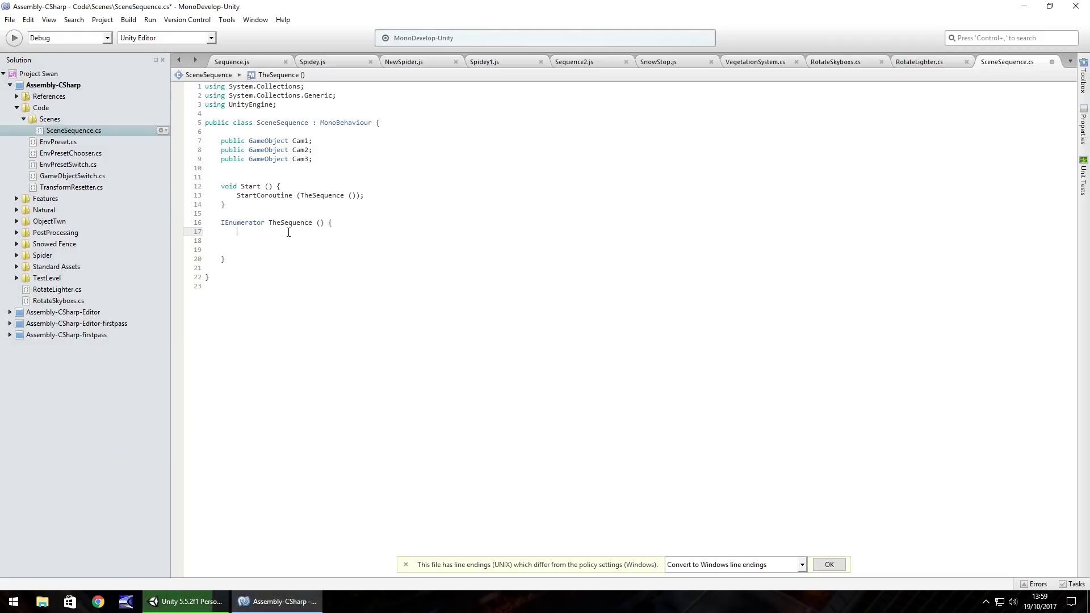
Add WaitForSeconds (4), then Cam2.SetActive (true) and Cam1.SetActive (false)
text(yield retu)
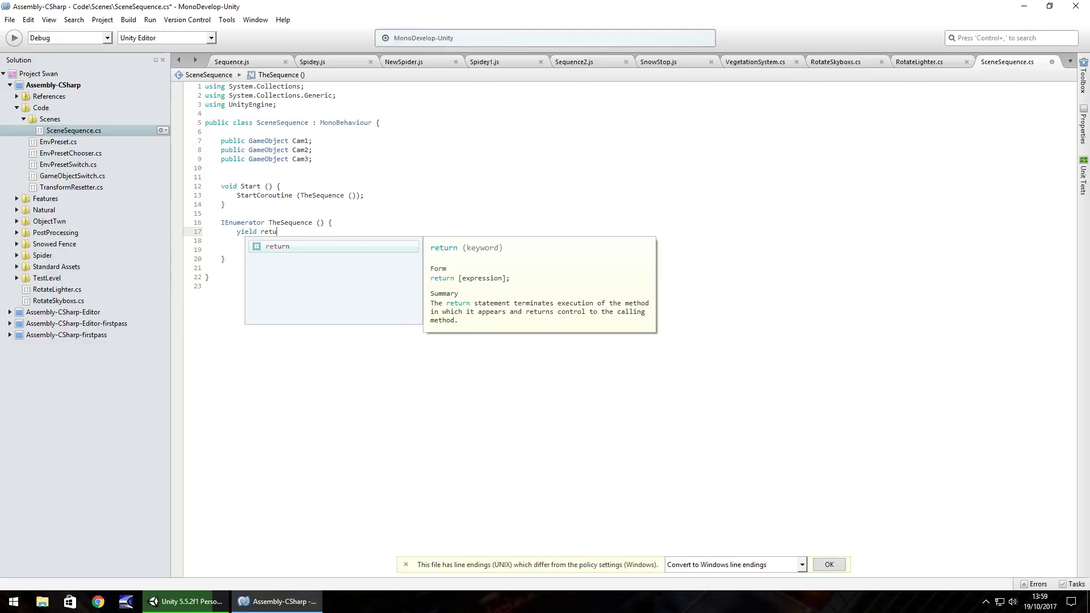
text(rn new Wait)
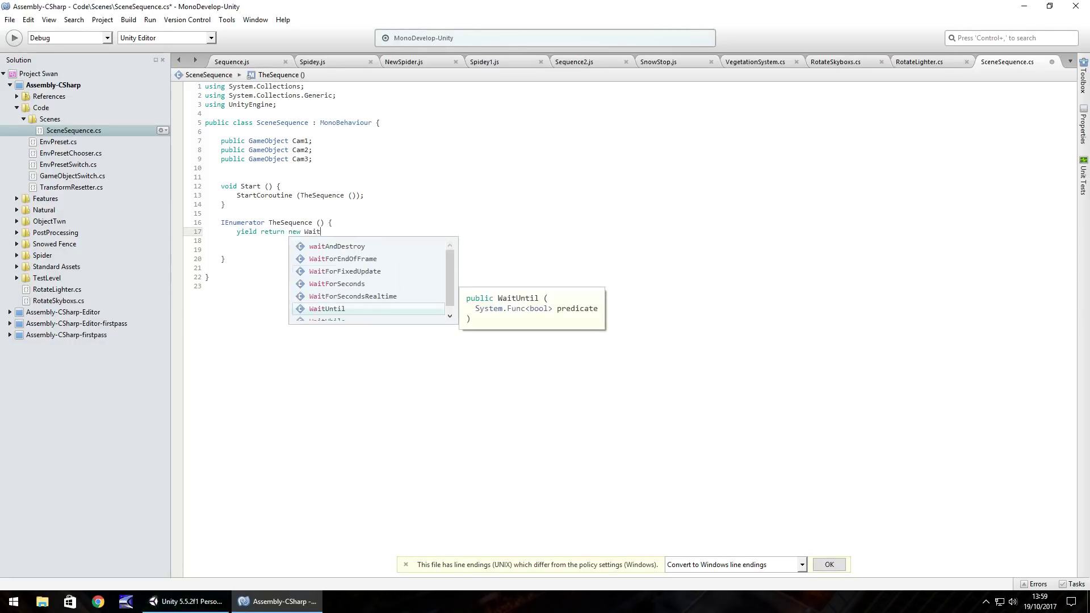
text(ForSeconds)
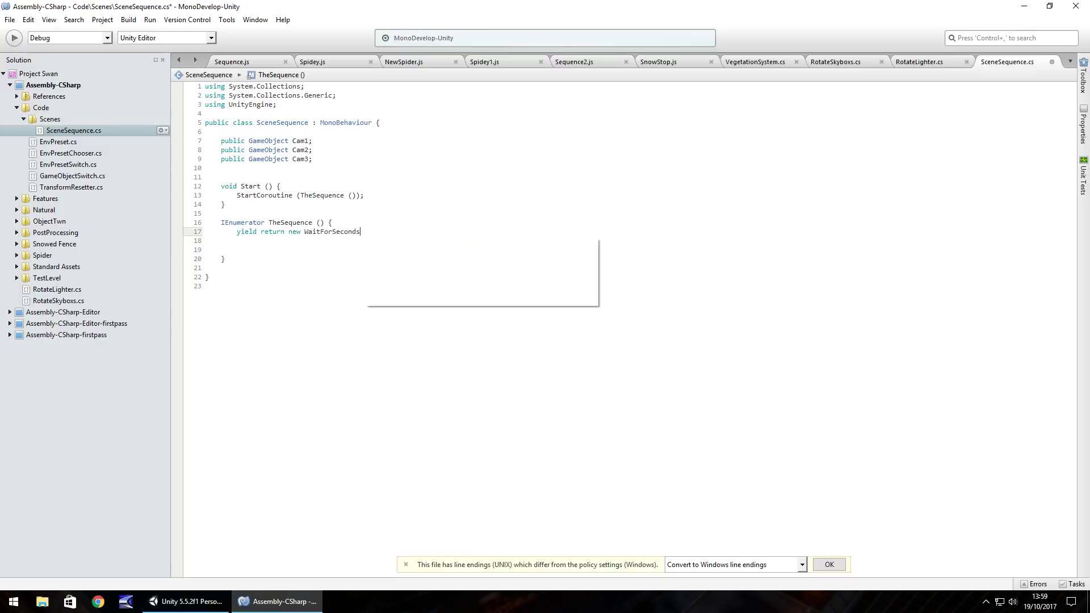
text( (4);)
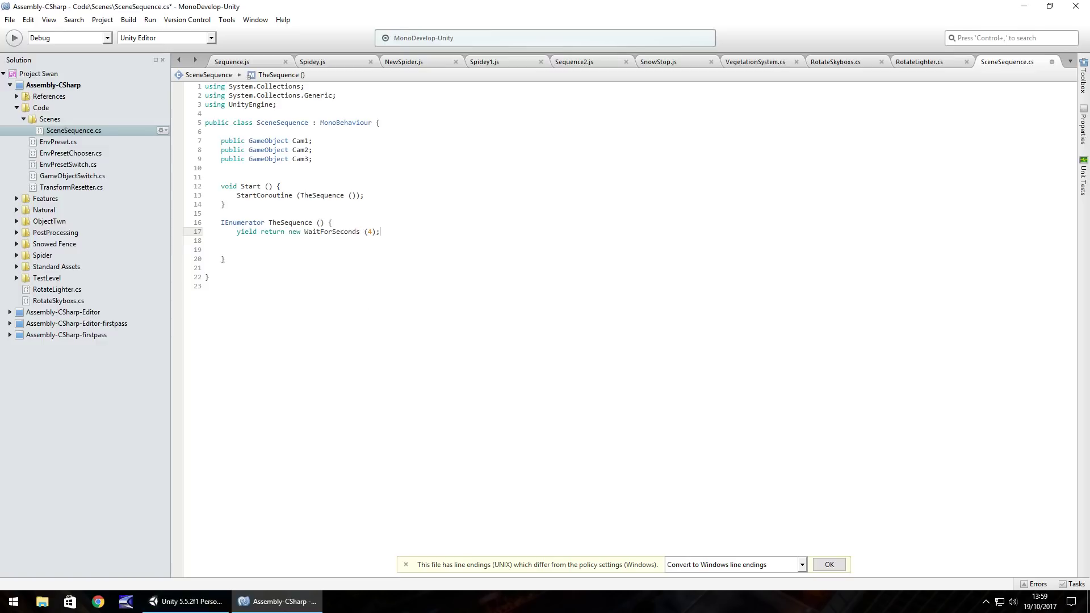
key(Return)
text(C)
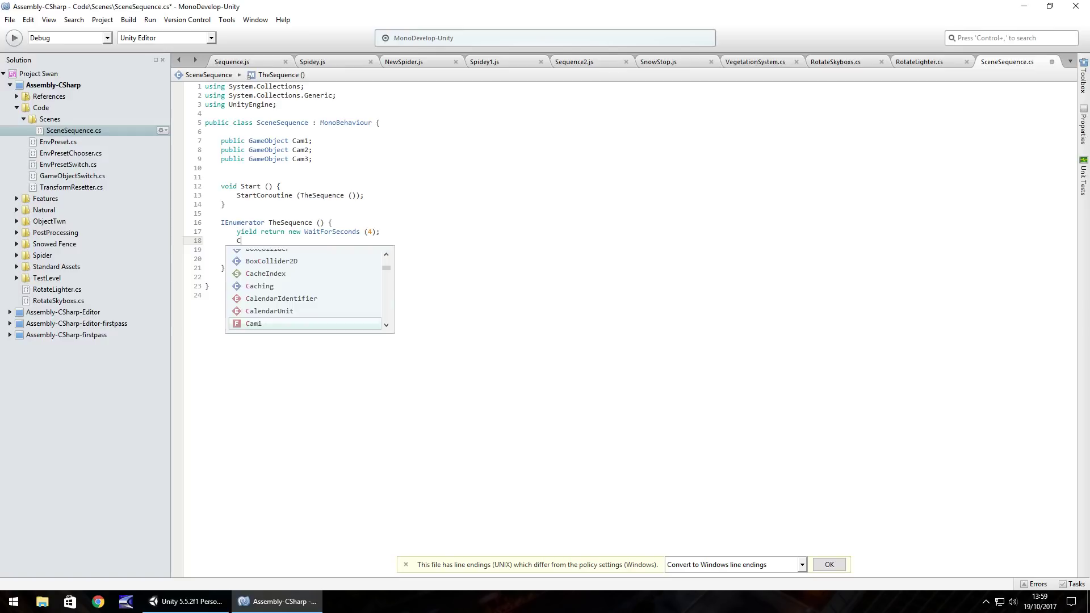
text(am2.SetActive (true);)
key(Return)
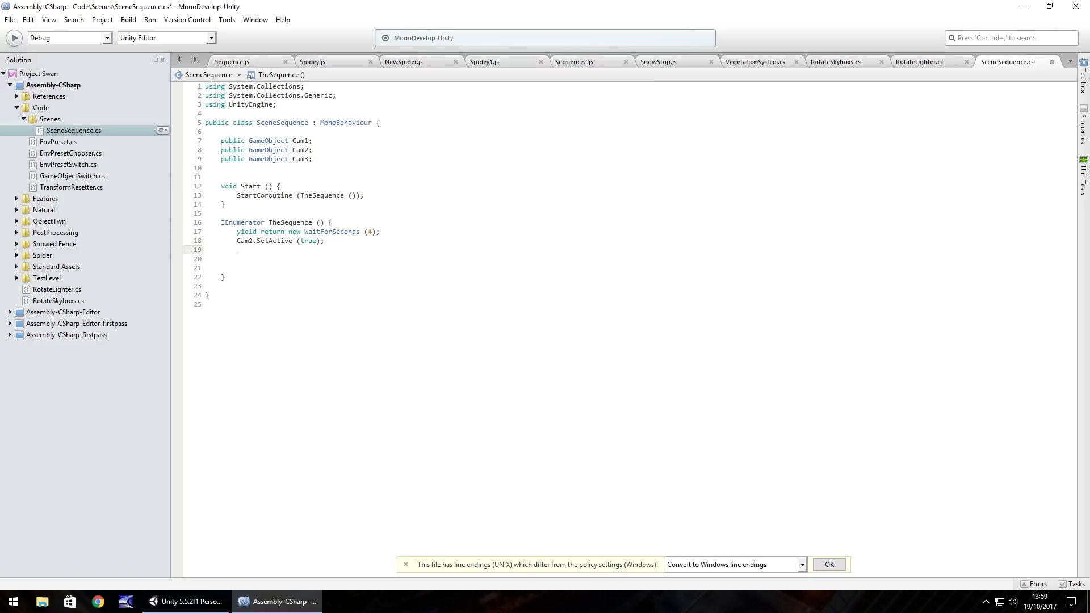
text(Cam1.SetActive (false))
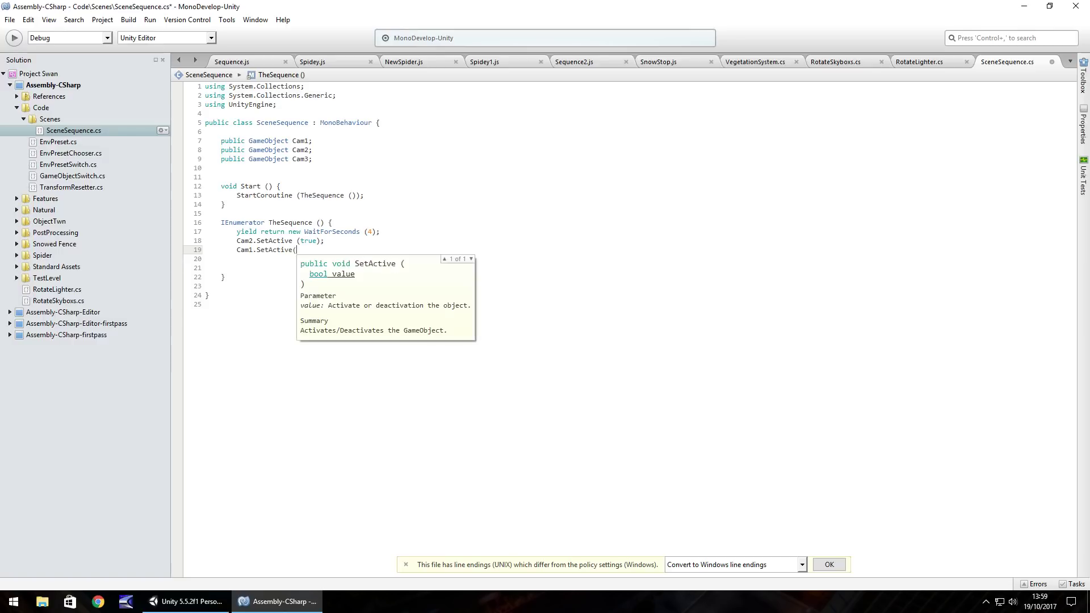
text(;)
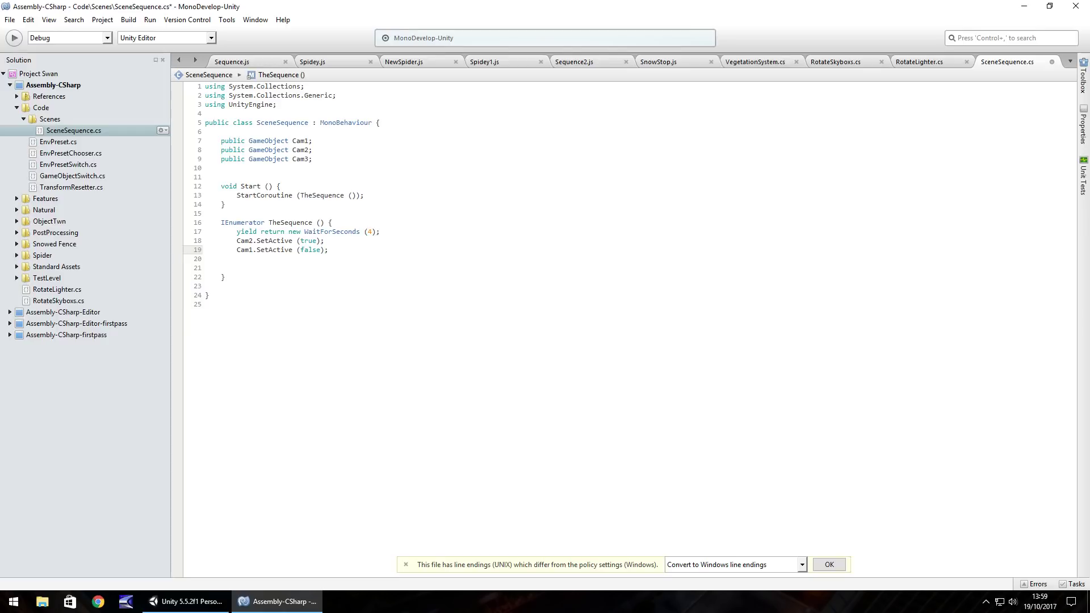
Add a second WaitForSeconds (4), then Cam3.SetActive (true) and Cam2.SetActive (false)
key(Return)
text(yield tr)
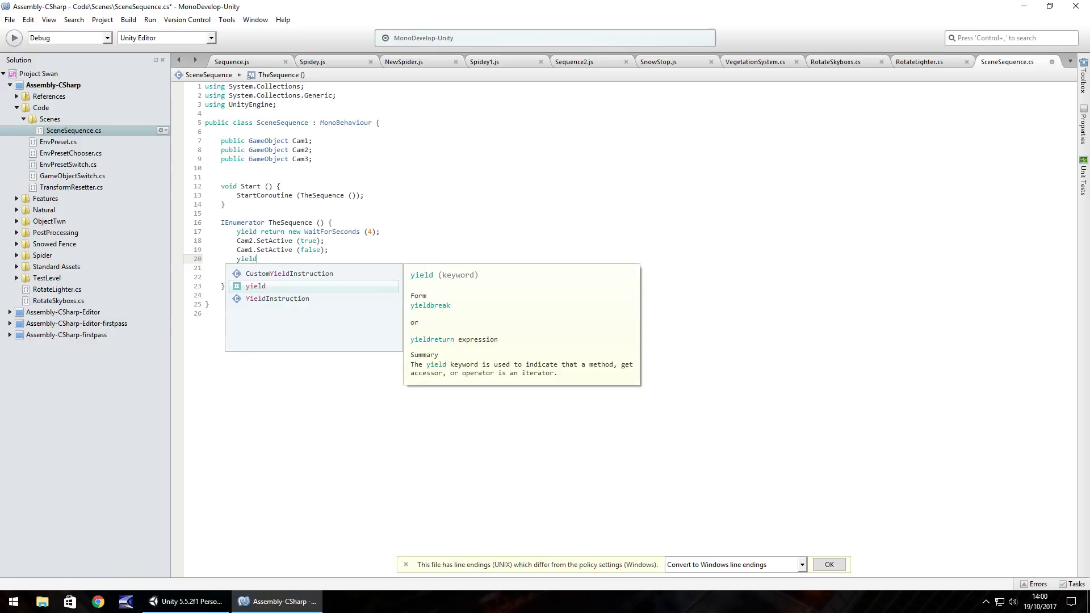
key(BackSpace)
text(retur)
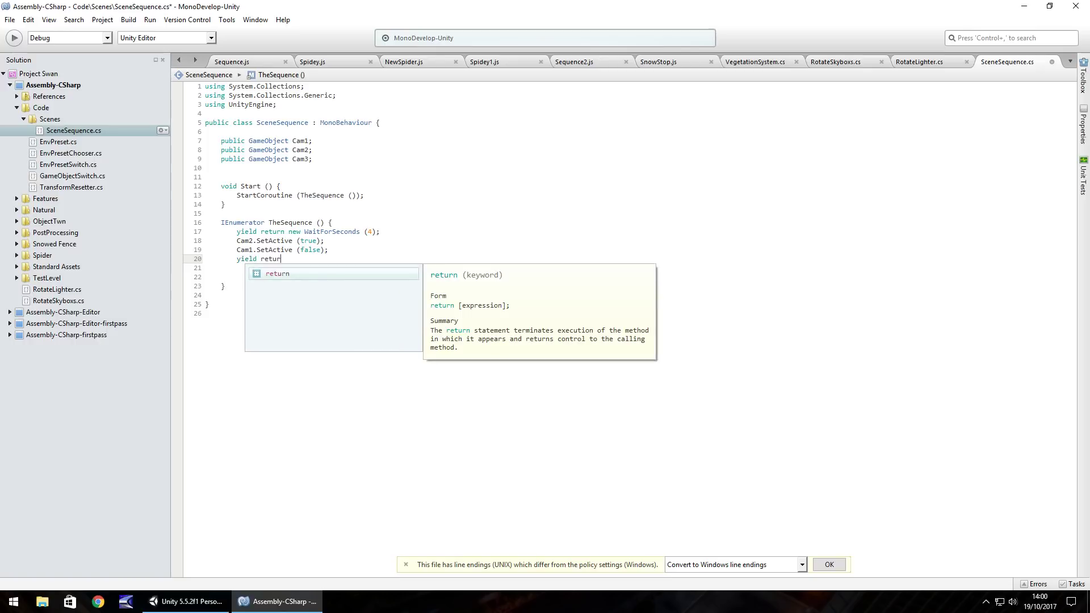
text(n new WaitFo)
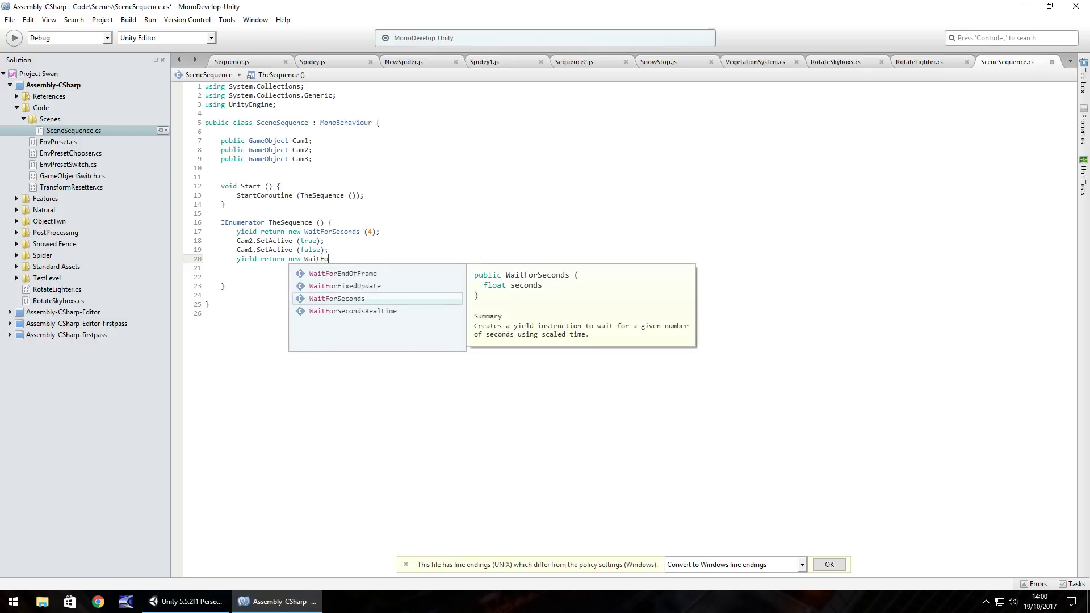
text(rSeconds (4);)
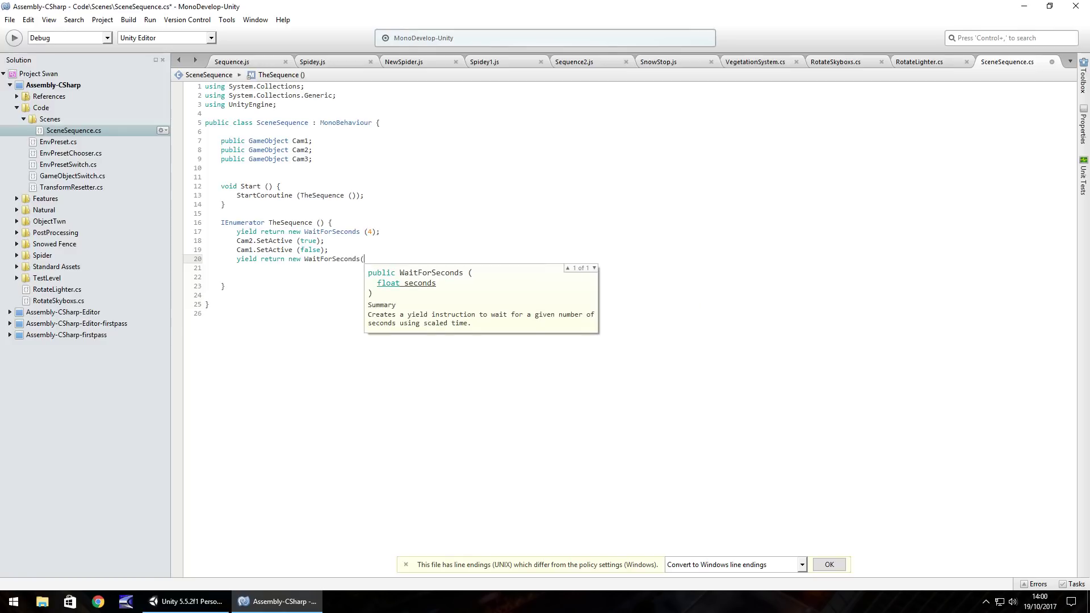
key(Return)
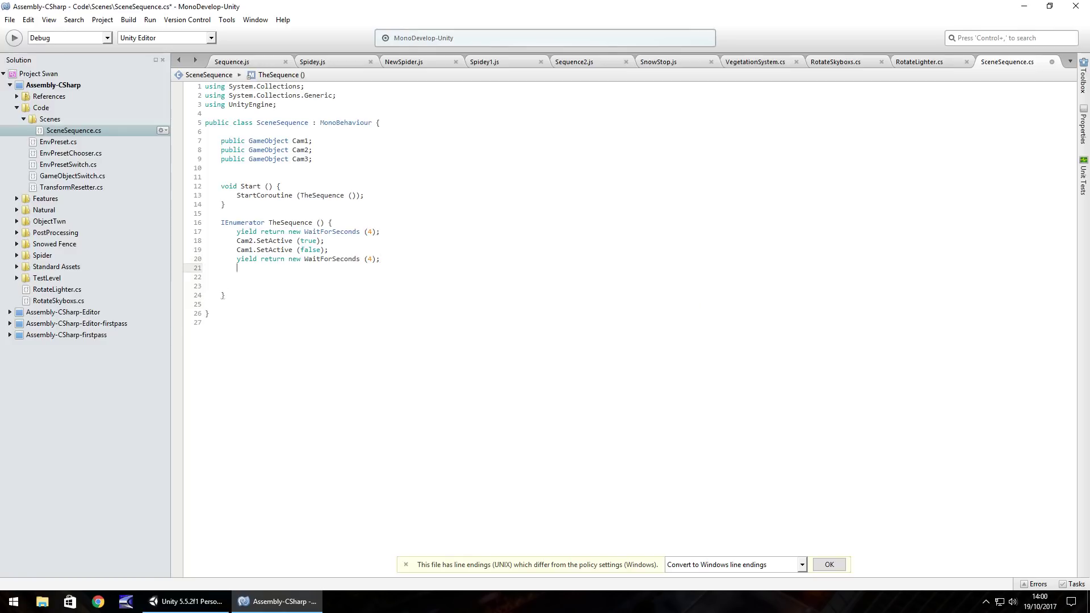
text(Cam3.)
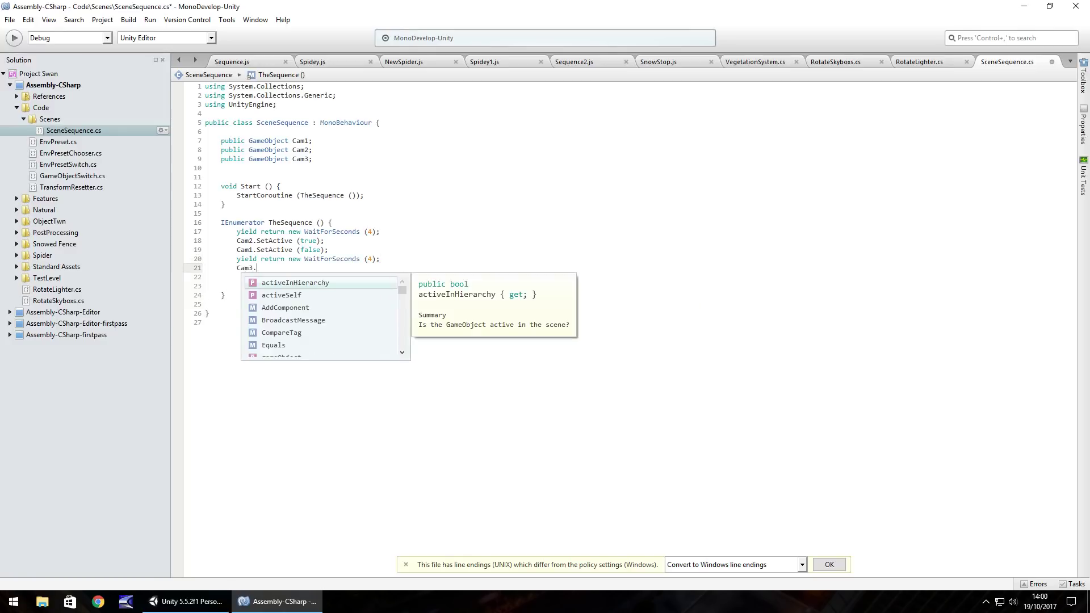
text(SetActive (tru)
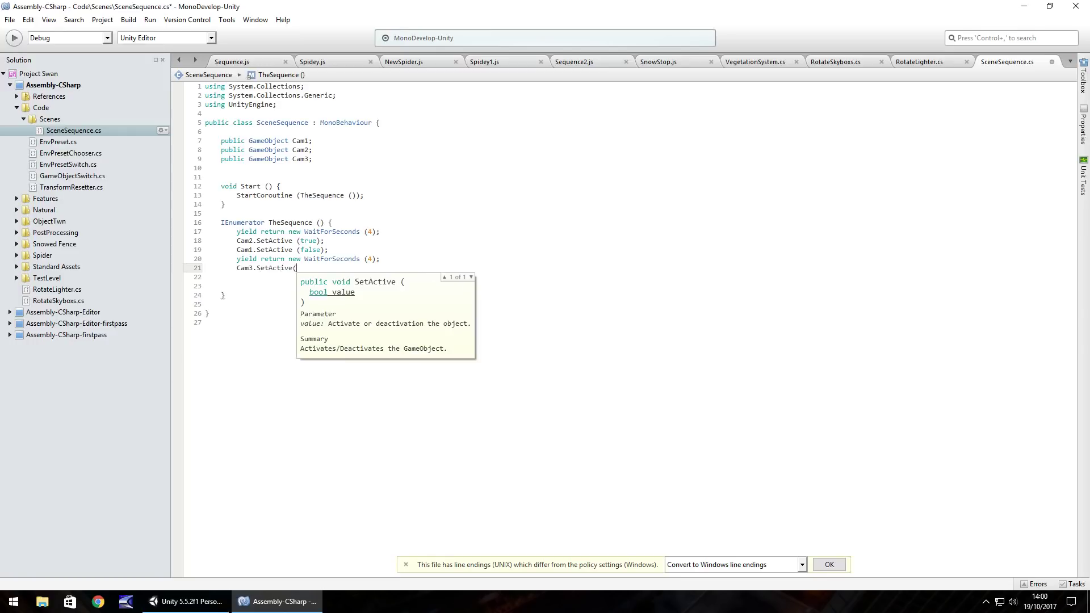
text(e);)
key(Return)
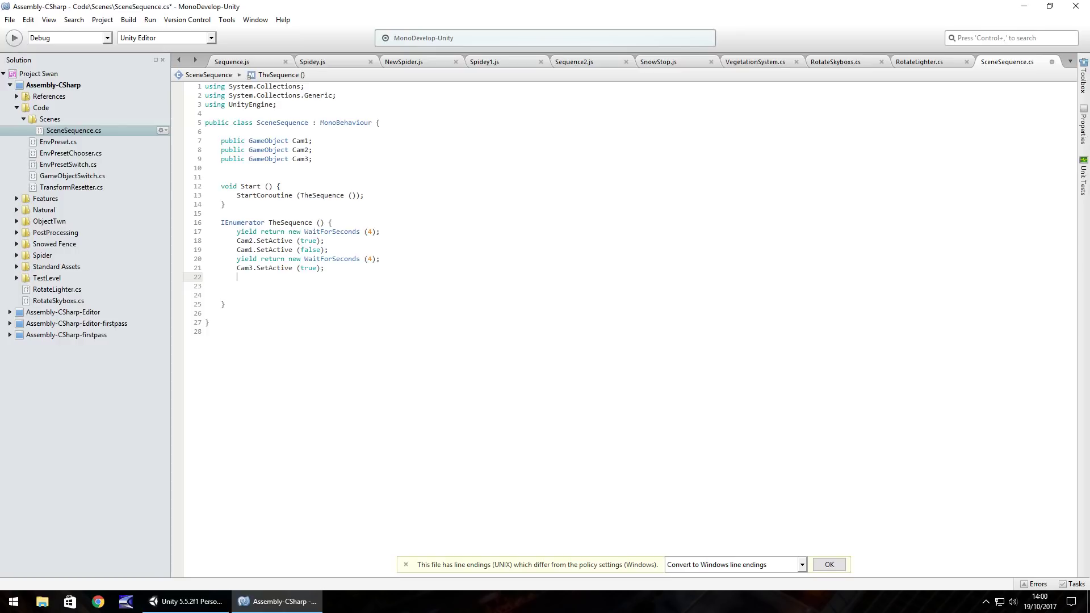
text(Cam2.)
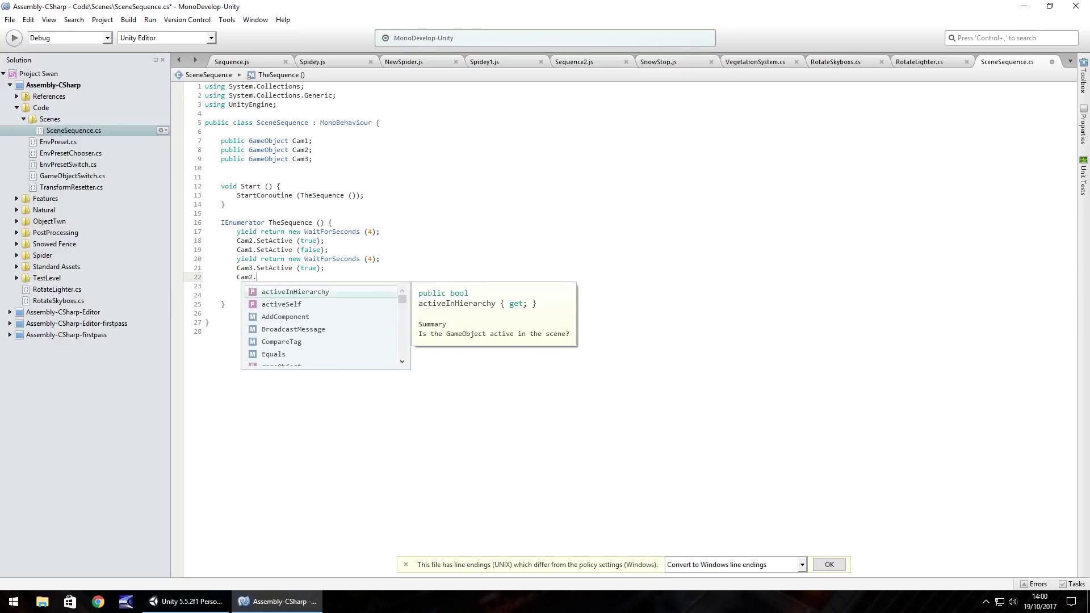
text(SetActive (fals)
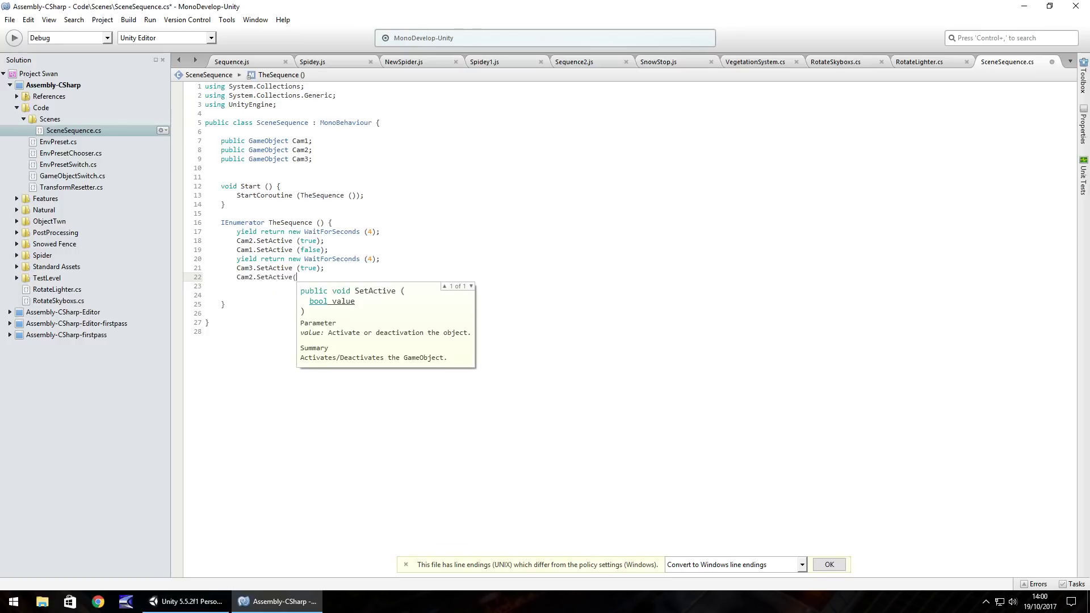
text(e);)
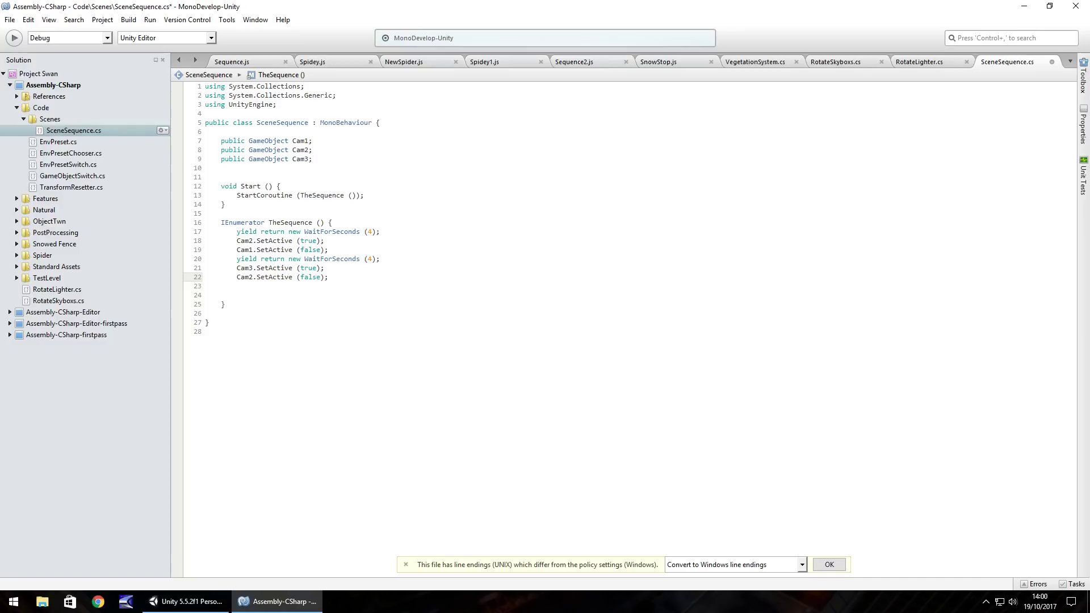
key(Return)
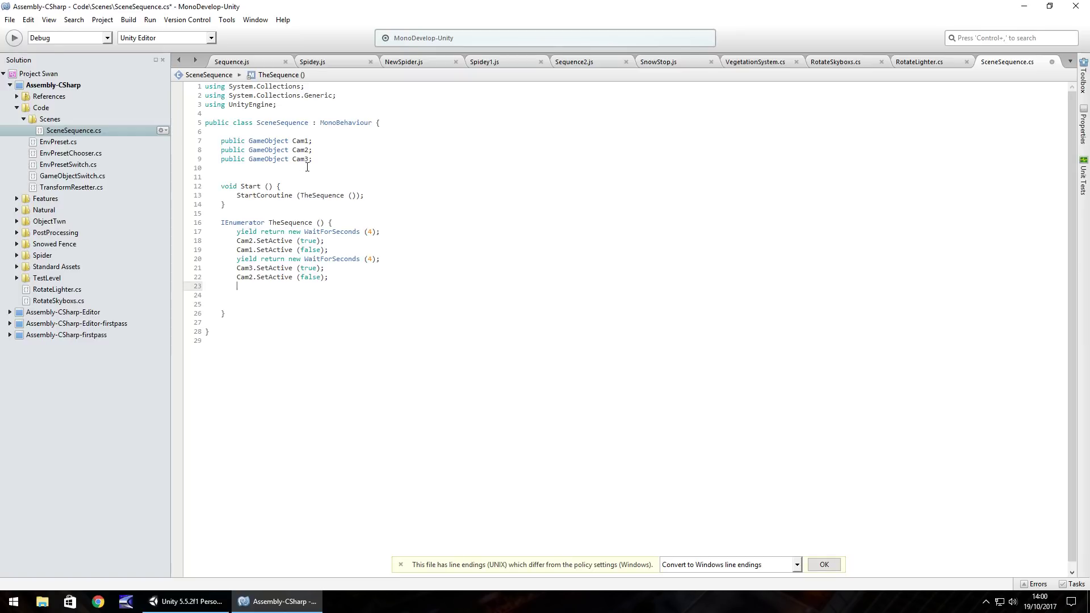
Save the script, then create an empty Unity object named CutSceneSequence
key(ctrl+s)
click(201, 606)
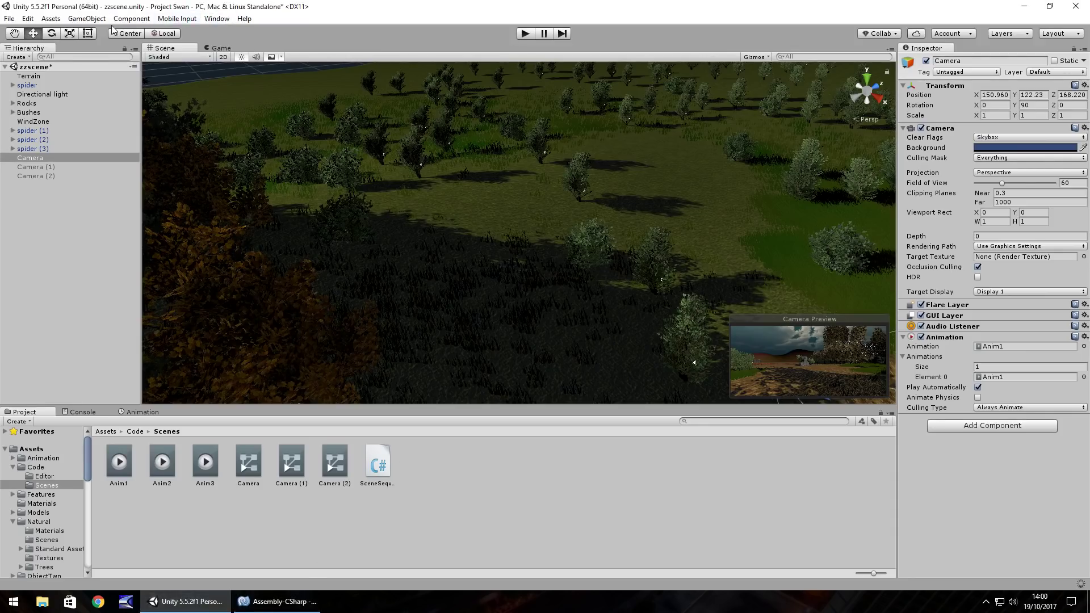
click(87, 18)
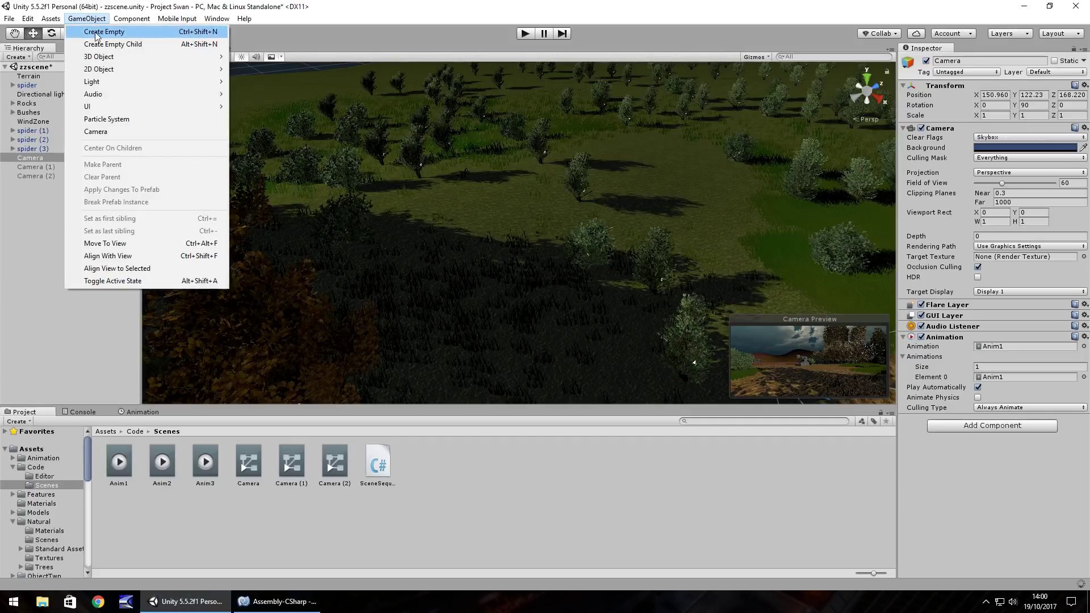
key(Escape)
key(ctrl+shift+n)
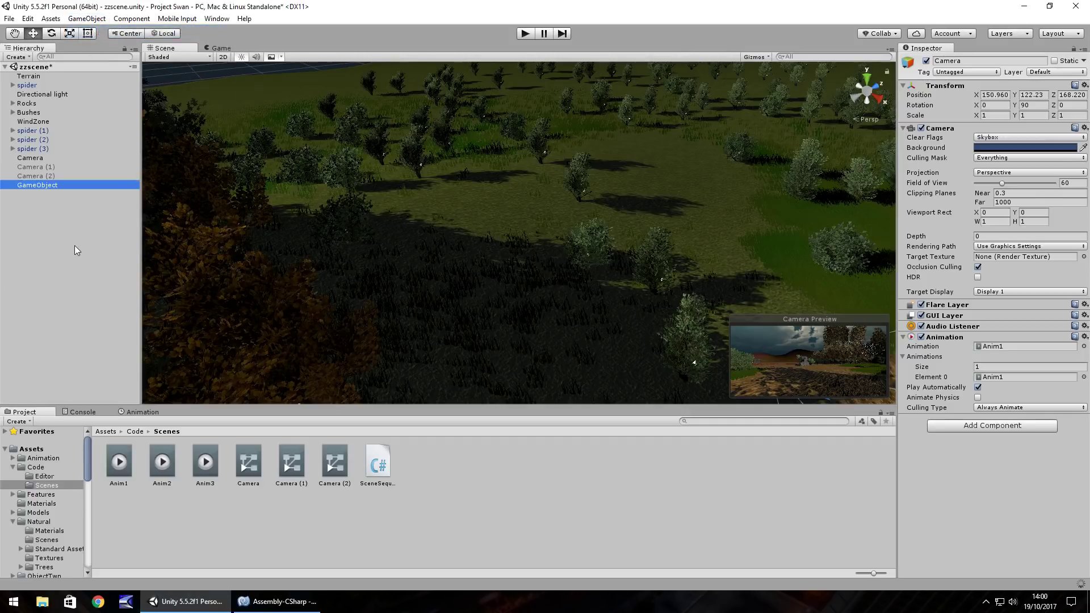
click(31, 182)
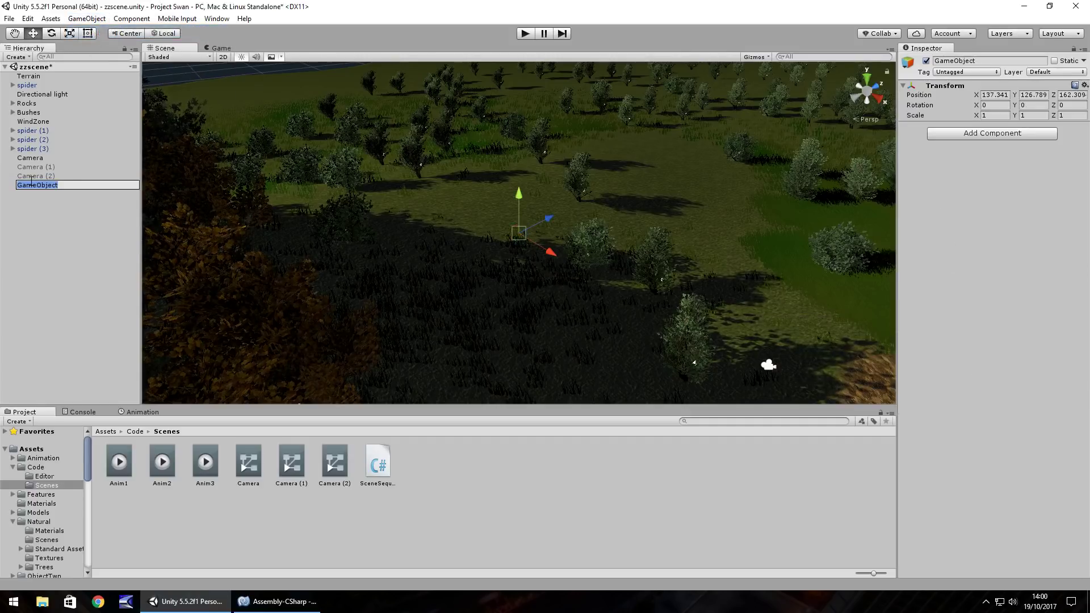
text(CutSceneSequence)
key(Return)
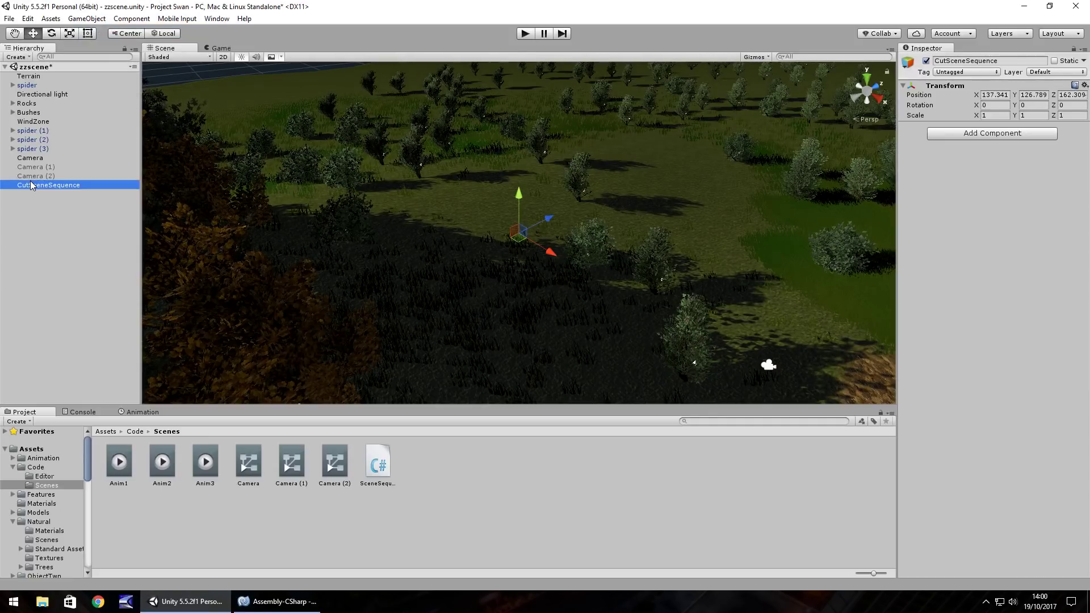
Attach SceneSequence to CutSceneSequence and assign Camera (1) and Camera (2) as Cam 2 and Cam 3
drag(377, 464, 1022, 147)
drag(39, 167, 1016, 158)
drag(34, 177, 1019, 169)
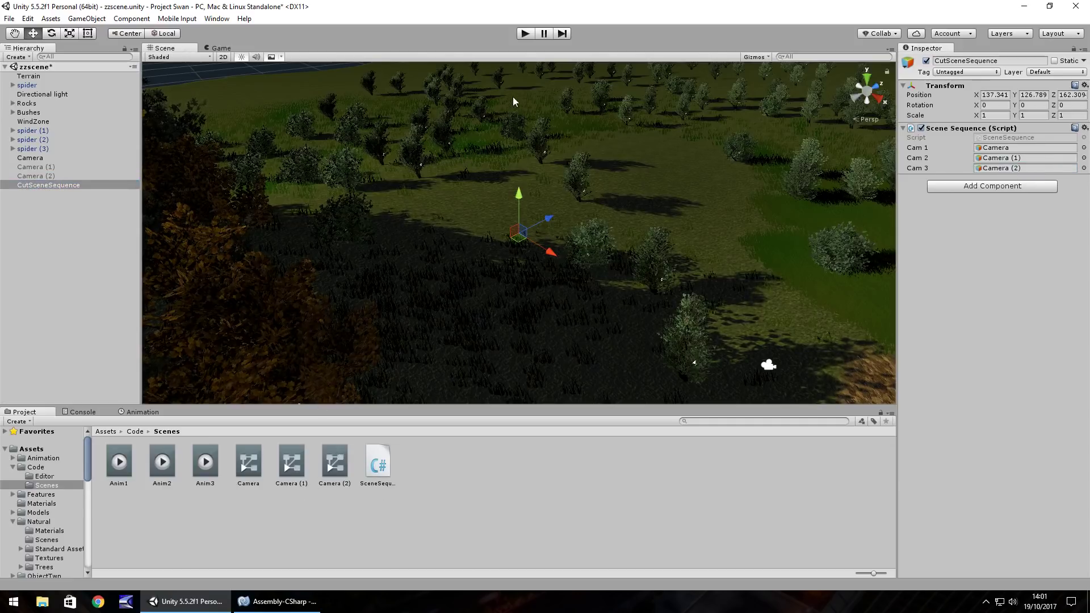
click(524, 34)
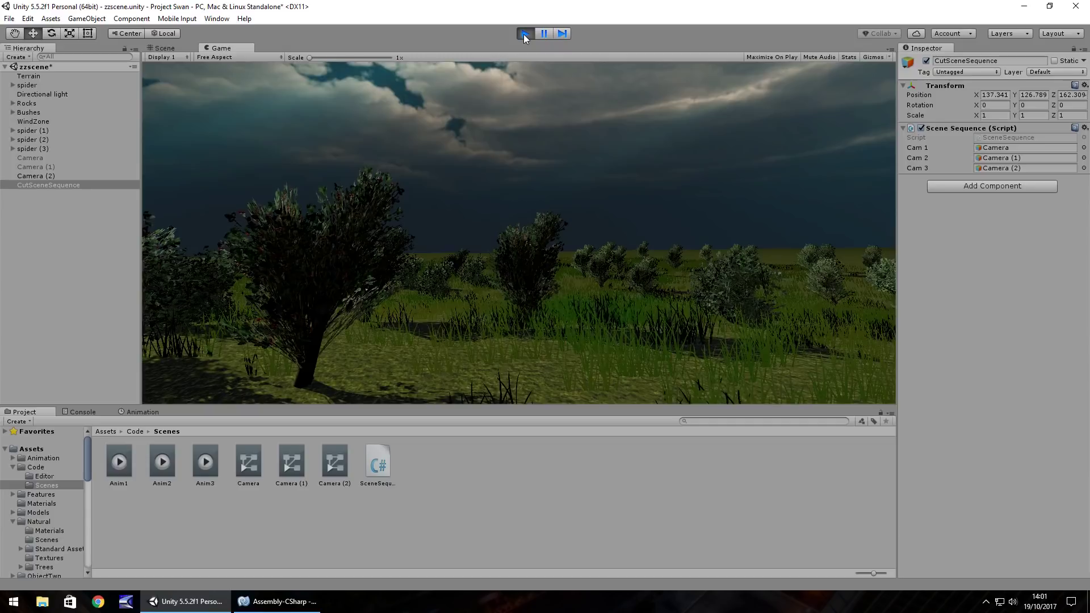
click(523, 34)
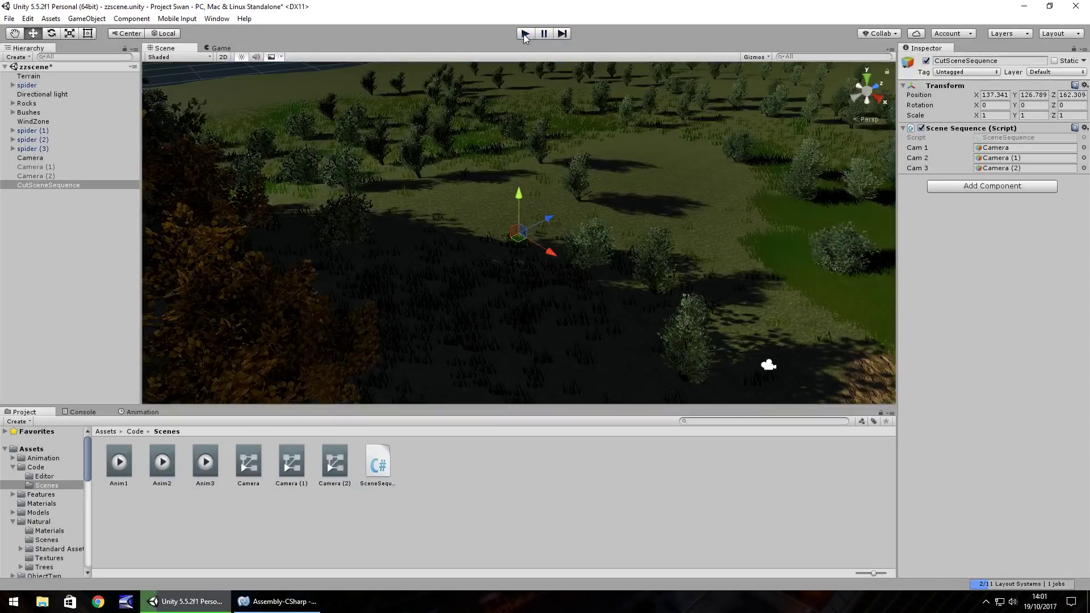